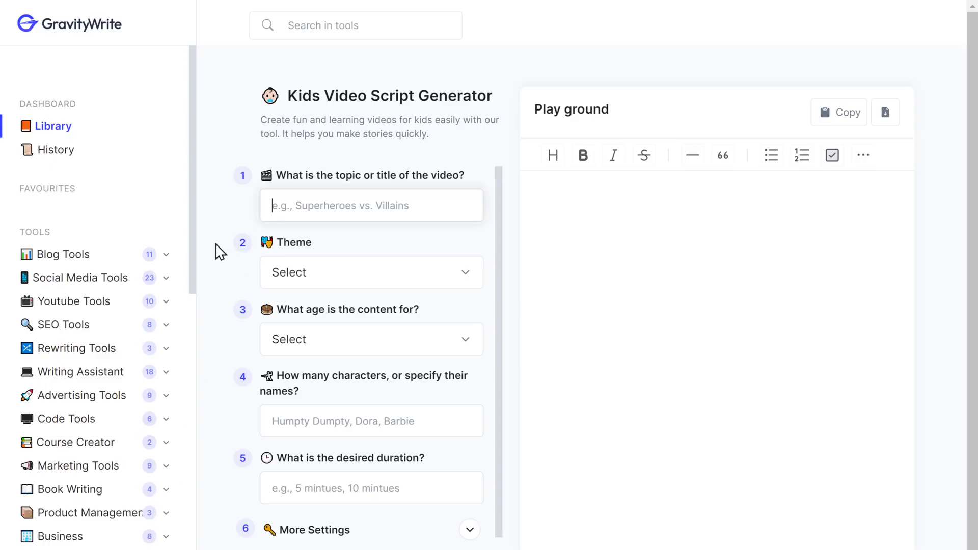
Enter "Jokes and Joy" as the kids video's topic and set its theme to Joke.
{"action": "type", "text": "Jokes an"}
{"action": "key", "text": "Tab"}
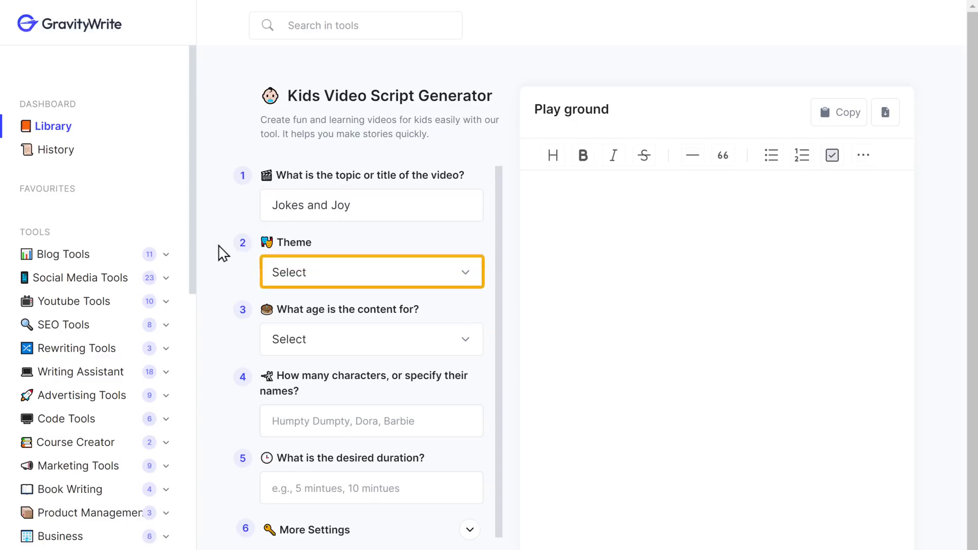
{"action": "left_click", "coordinate": [293, 280]}
{"action": "left_click", "coordinate": [290, 369]}
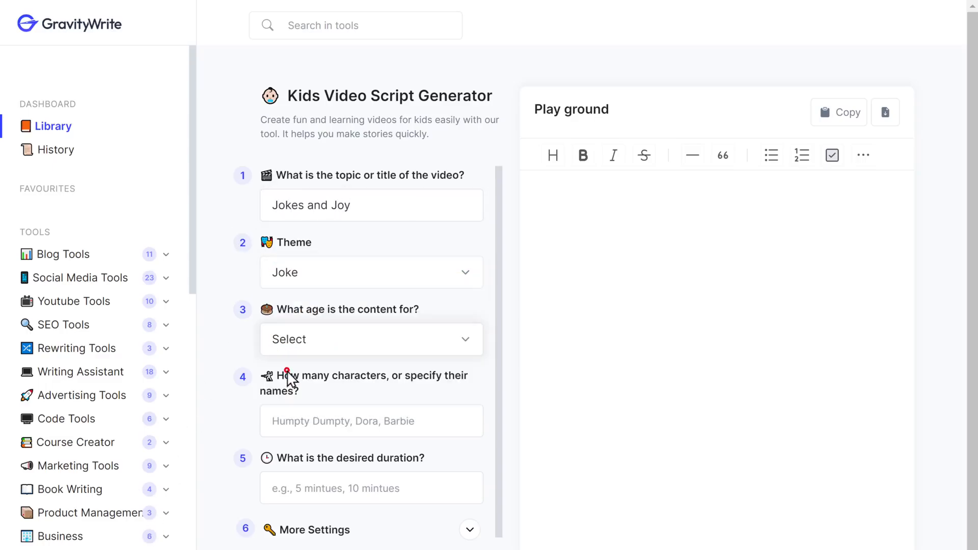
{"action": "key", "text": "Tab"}
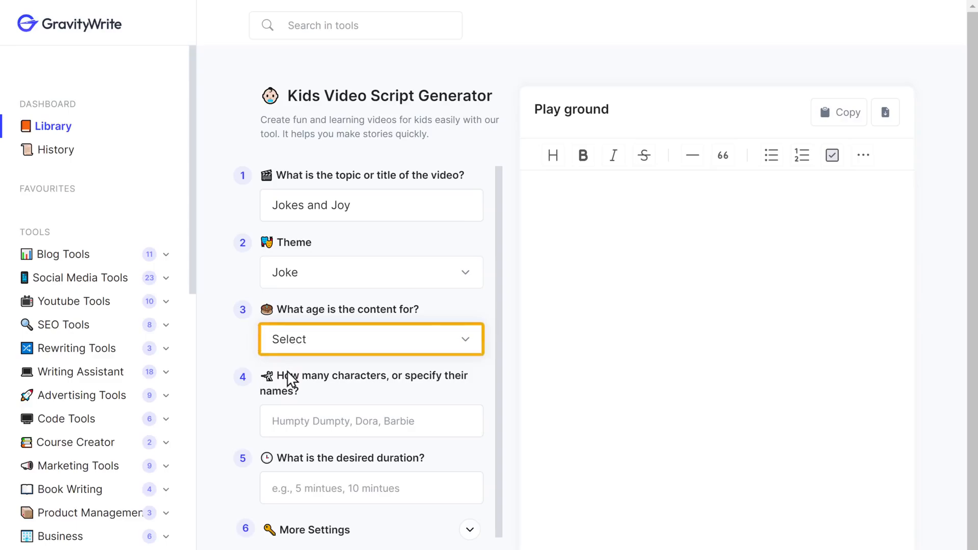
Specify Preschoolers (3-5 years), the characters "Bunny, Goatee" and a duration of "1 minute", and generate the script.
{"action": "left_click", "coordinate": [285, 352]}
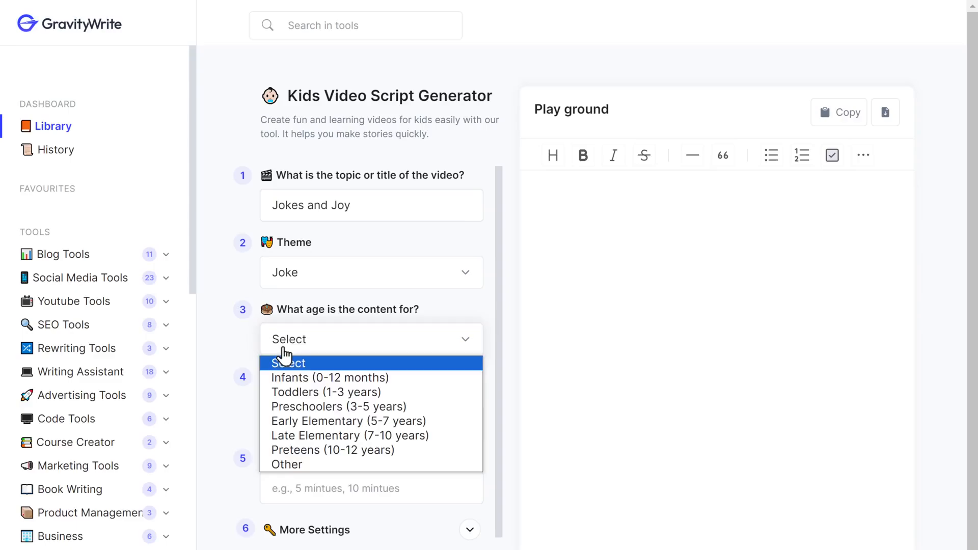
{"action": "left_click", "coordinate": [307, 409]}
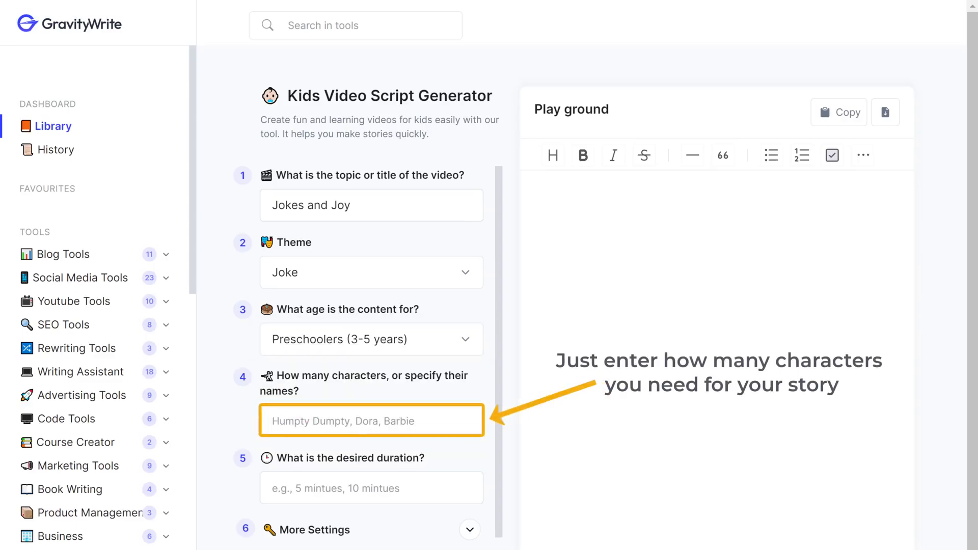
{"action": "type", "text": "Bunny, Goatee"}
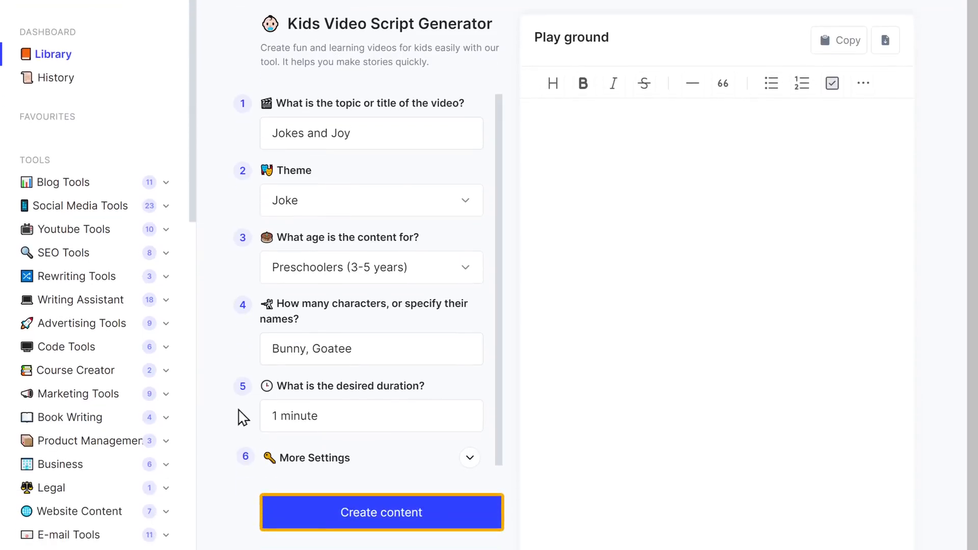
{"action": "left_click", "coordinate": [367, 524]}
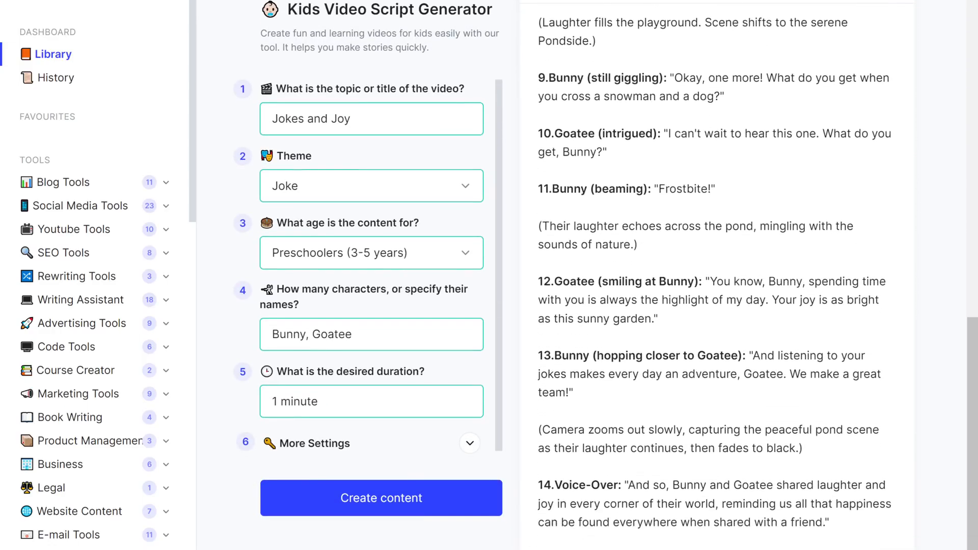
Copy the whole generated script and paste it into the blank Google Docs document.
{"action": "scroll", "coordinate": [717, 275], "scroll_direction": "up", "scroll_amount": 11}
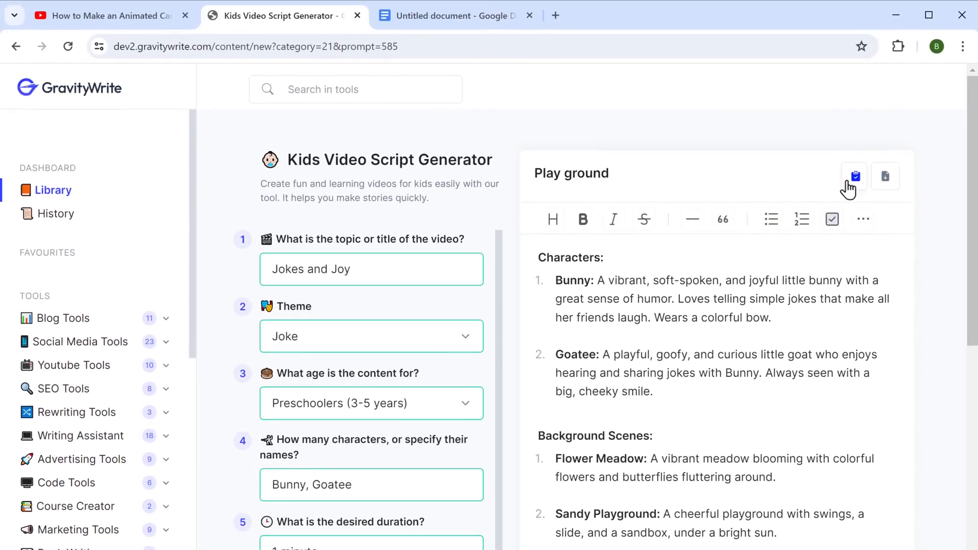
{"action": "left_click", "coordinate": [446, 16]}
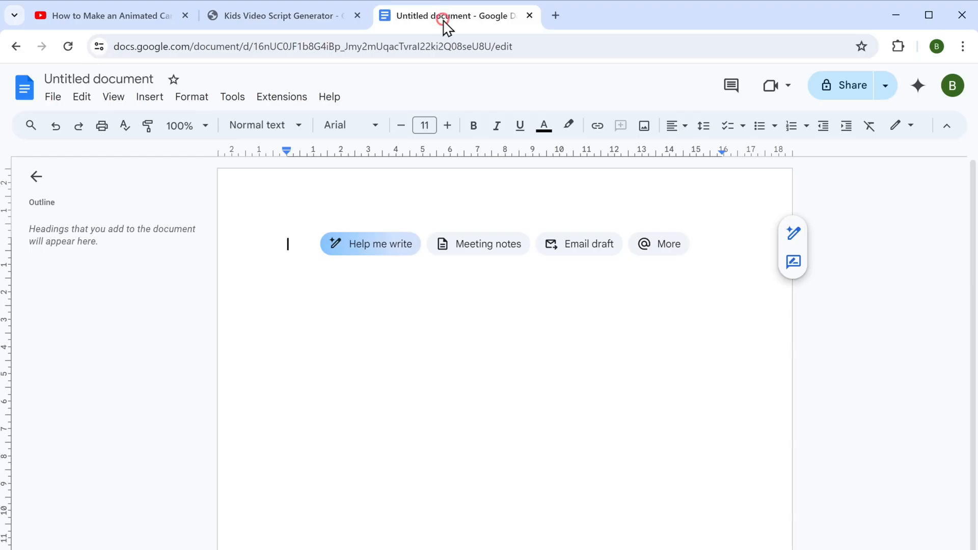
{"action": "right_click", "coordinate": [291, 240]}
{"action": "left_click", "coordinate": [322, 308]}
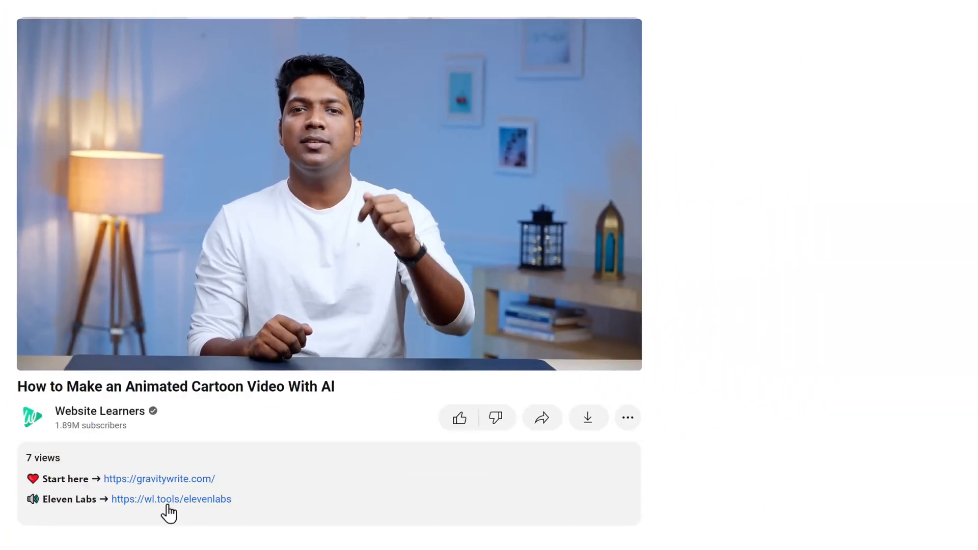
Open ElevenLabs through the video description link, get started for free, and select the Kawaii Aerisita voice for speech synthesis.
{"action": "left_click", "coordinate": [168, 512]}
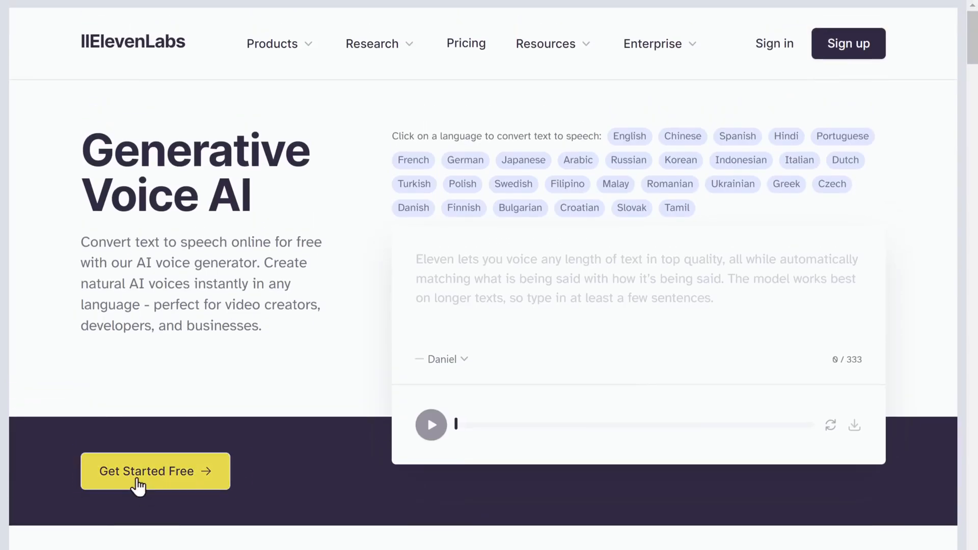
{"action": "left_click", "coordinate": [138, 483]}
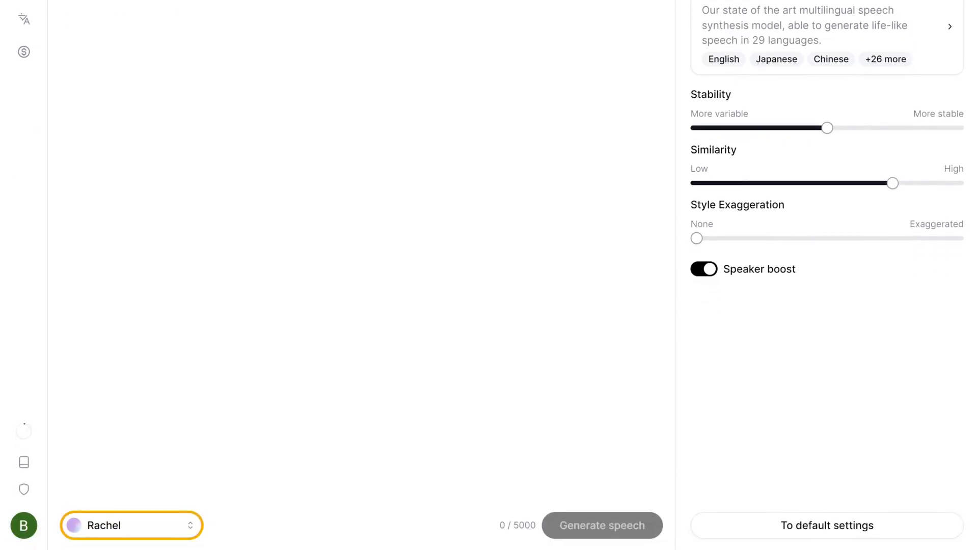
{"action": "left_click", "coordinate": [190, 527]}
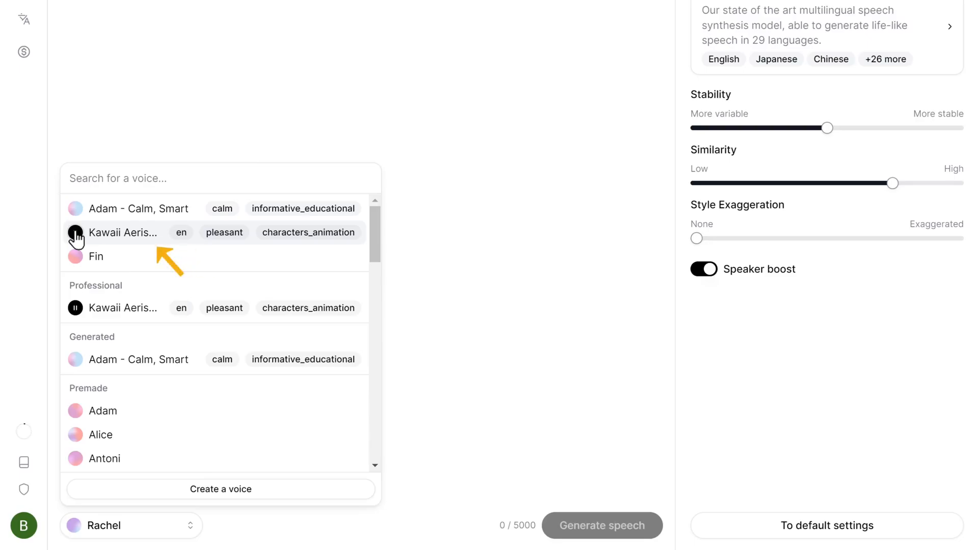
{"action": "left_click", "coordinate": [103, 240]}
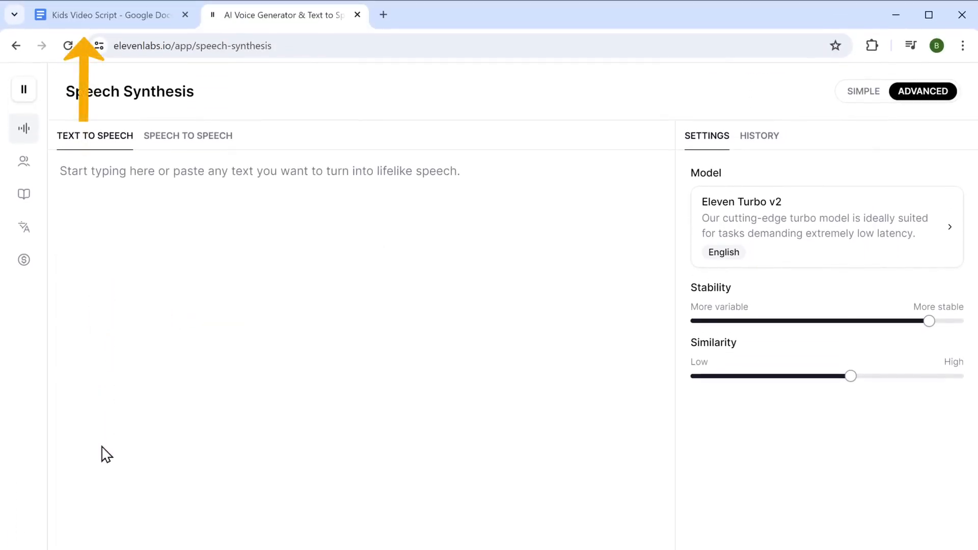
Switch to the Kids Video Script in Google Docs and copy the spoken text of Bunny's line 1.
{"action": "left_click", "coordinate": [83, 21]}
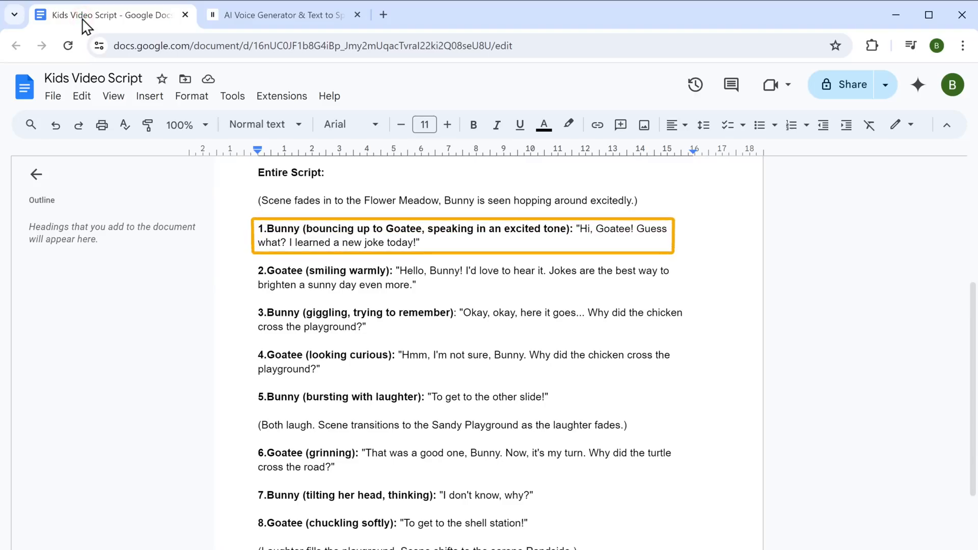
{"action": "left_click_drag", "start_coordinate": [579, 228], "coordinate": [425, 245]}
{"action": "right_click", "coordinate": [425, 249]}
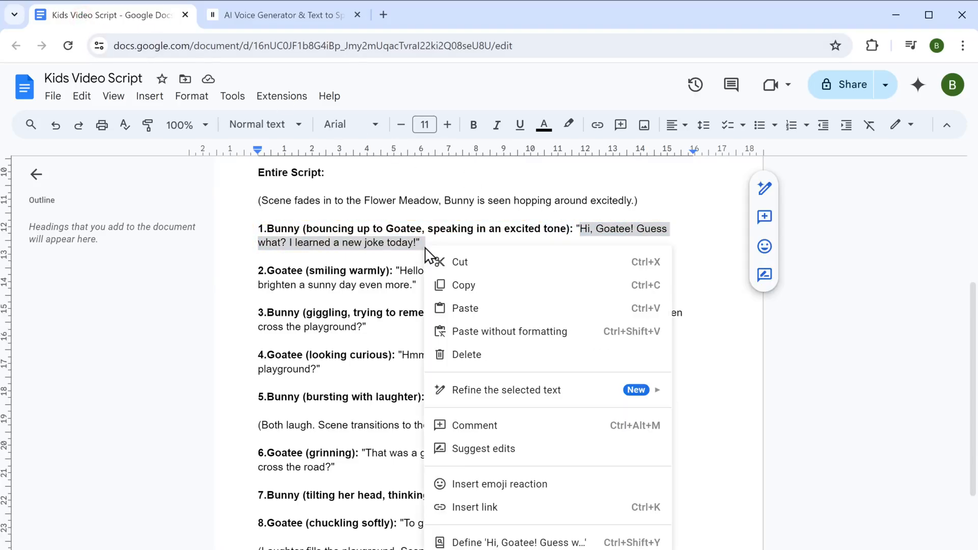
{"action": "left_click", "coordinate": [463, 287]}
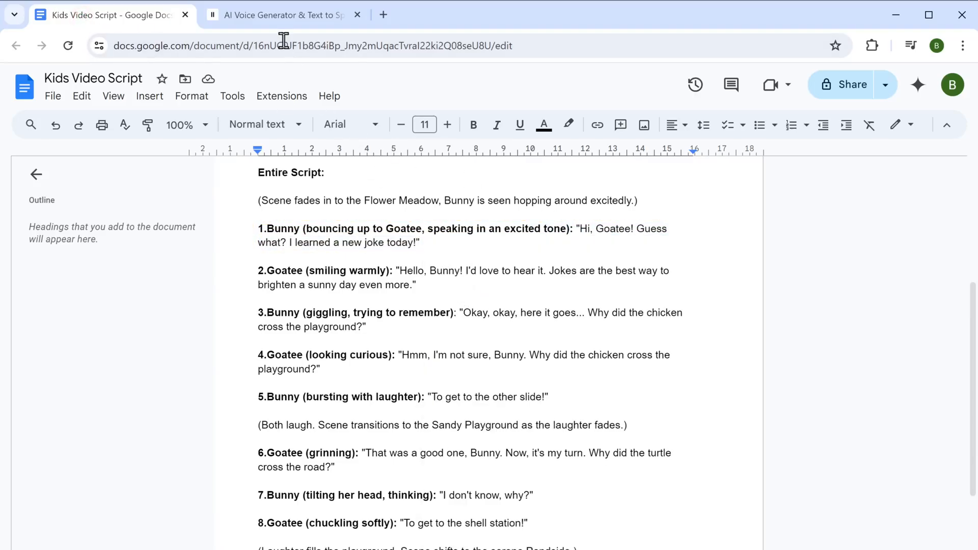
In ElevenLabs, generate speech from the copied line "Hi, Goatee! Guess what? I learned a new joke today!" and download the audio.
{"action": "left_click", "coordinate": [270, 18]}
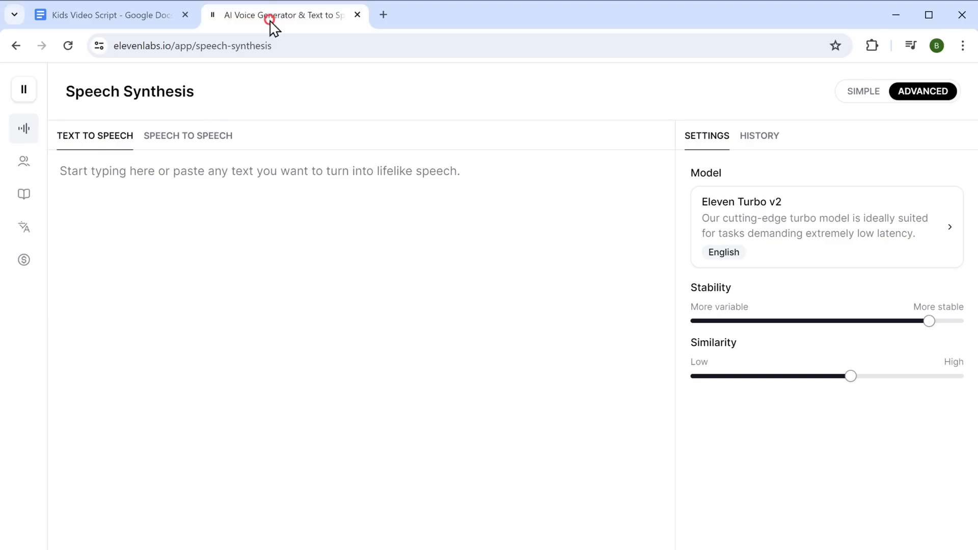
{"action": "right_click", "coordinate": [461, 173]}
{"action": "left_click", "coordinate": [486, 315]}
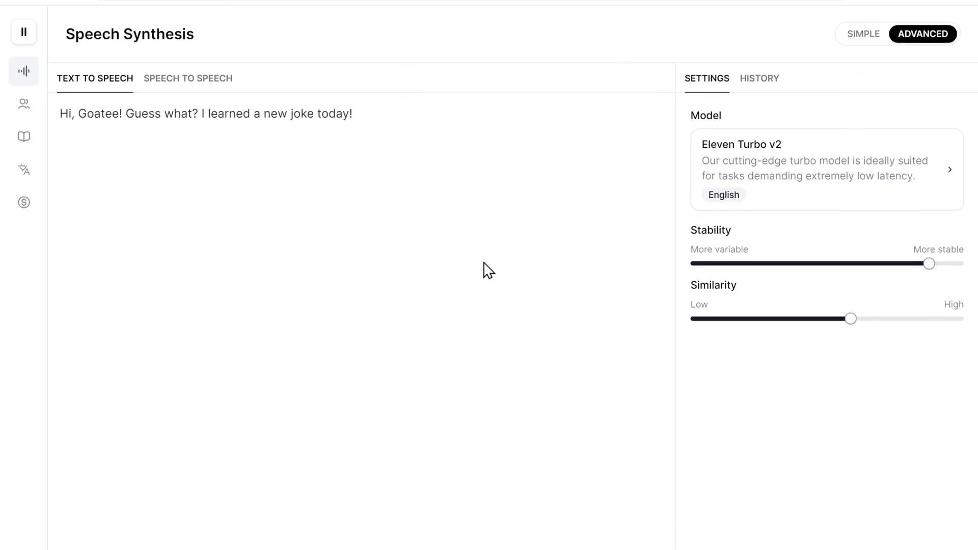
{"action": "left_click", "coordinate": [590, 530]}
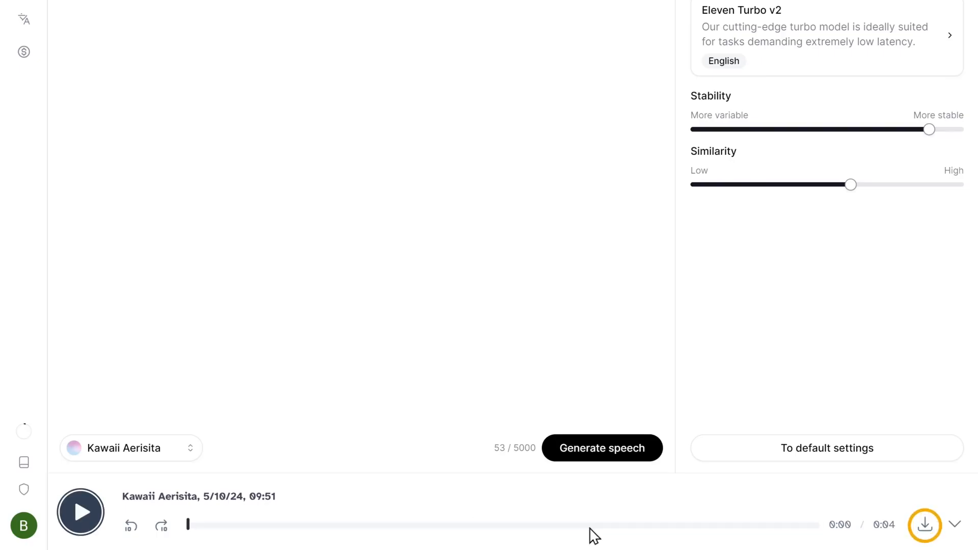
{"action": "left_click", "coordinate": [926, 526]}
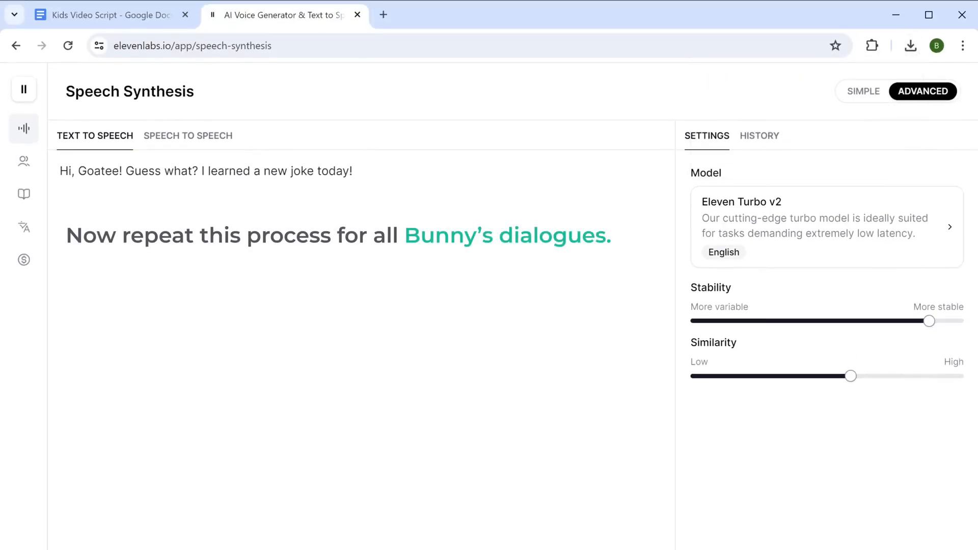
Return to the Google Docs script and copy the spoken text of Bunny's line 3.
{"action": "left_click", "coordinate": [80, 20]}
{"action": "left_click_drag", "start_coordinate": [462, 313], "coordinate": [364, 326]}
{"action": "right_click", "coordinate": [365, 327]}
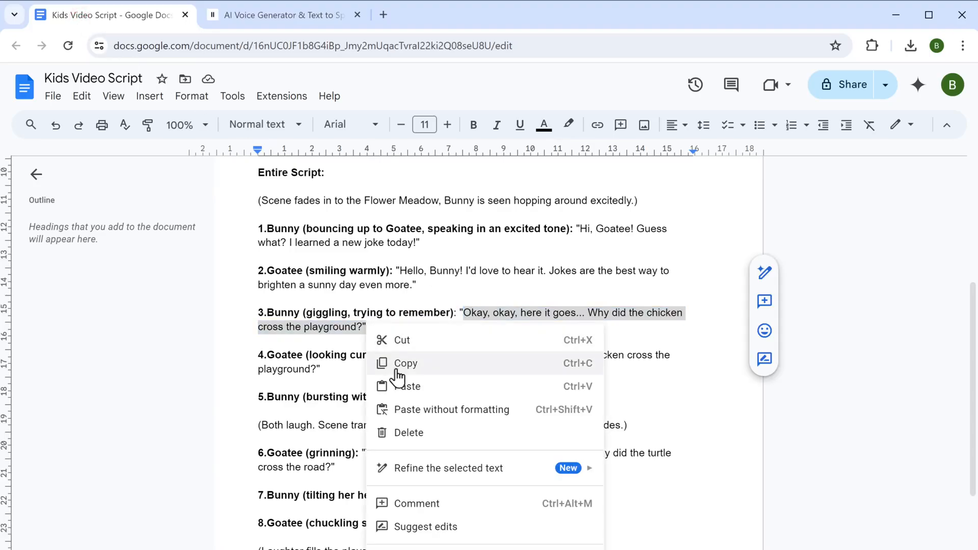
{"action": "left_click", "coordinate": [396, 369]}
In ElevenLabs, generate speech from "Okay, okay, here it goes... Why did the chicken cross the playground?" and download the audio.
{"action": "left_click", "coordinate": [276, 17]}
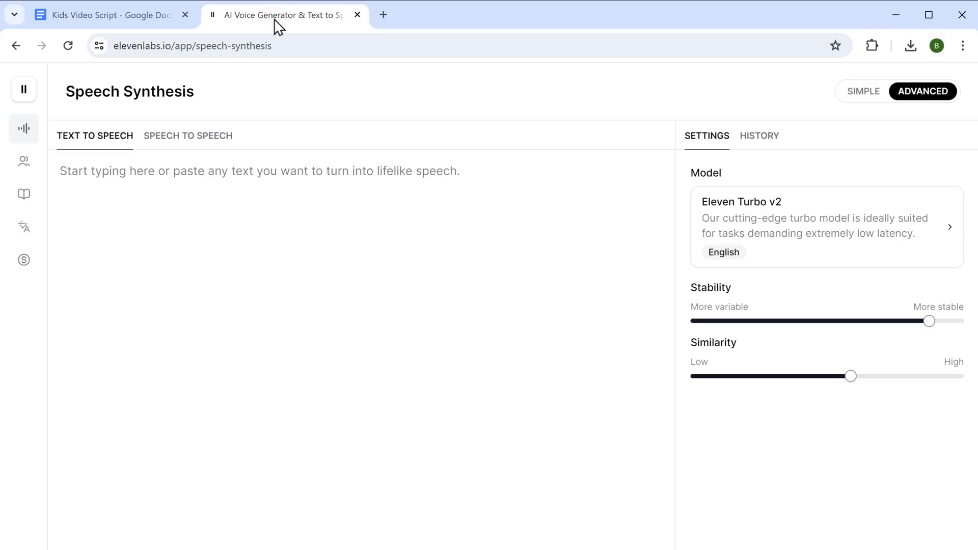
{"action": "right_click", "coordinate": [463, 173]}
{"action": "left_click", "coordinate": [487, 312]}
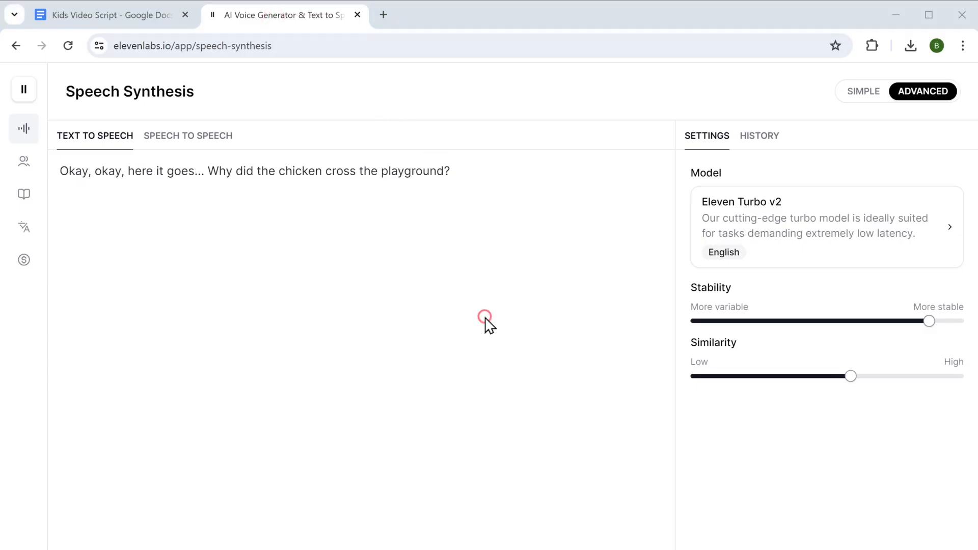
{"action": "left_click", "coordinate": [586, 460]}
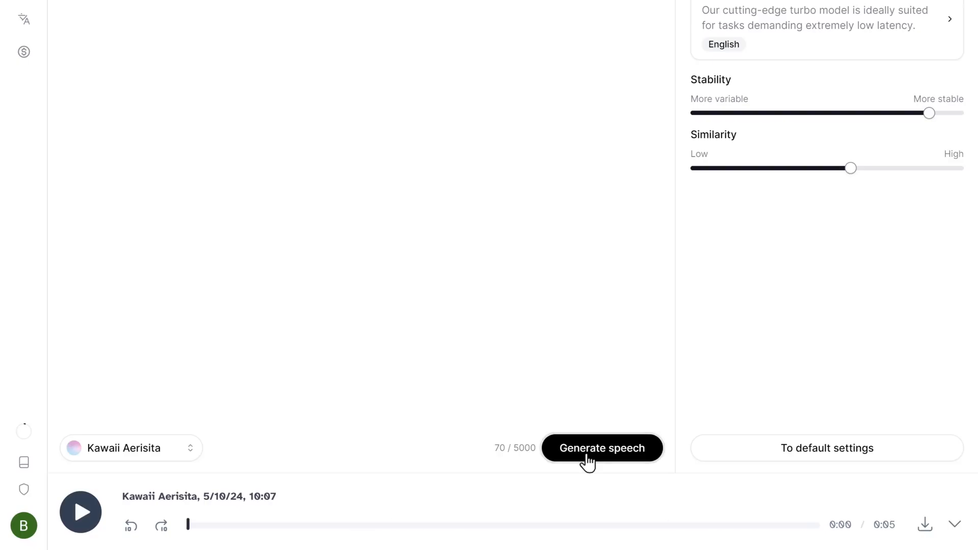
{"action": "left_click", "coordinate": [925, 525]}
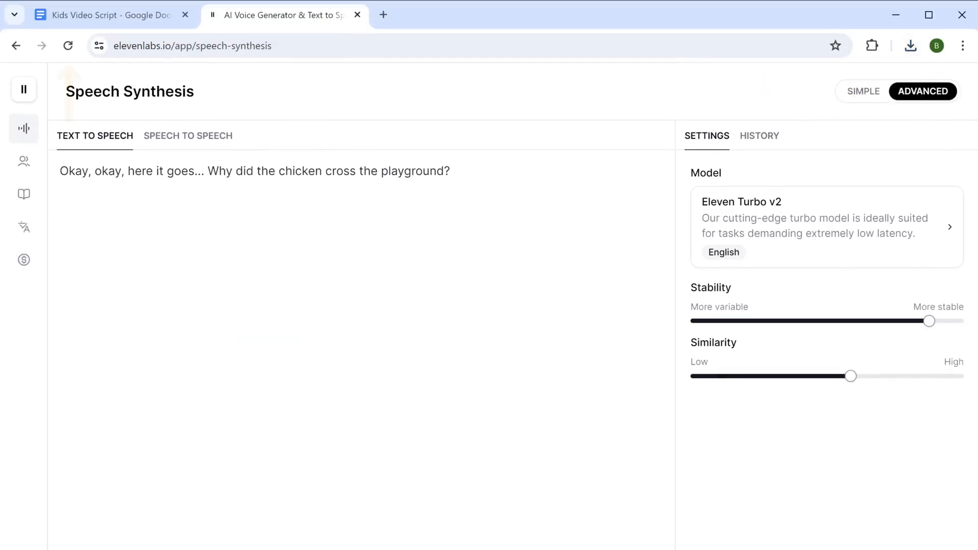
Go back to the Google Docs script and copy the spoken text of Goatee's line 2.
{"action": "left_click", "coordinate": [82, 17]}
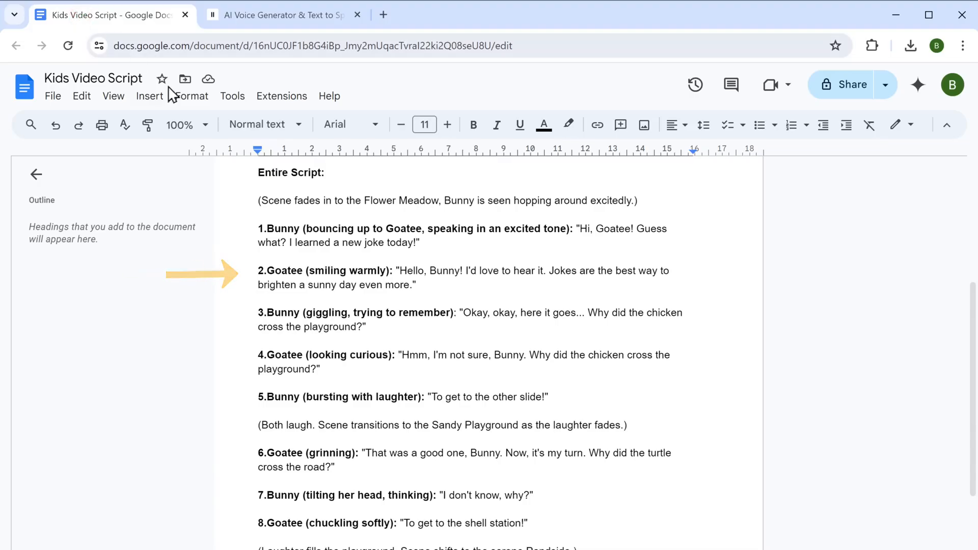
{"action": "left_click_drag", "start_coordinate": [399, 270], "coordinate": [408, 285]}
{"action": "right_click", "coordinate": [407, 285]}
{"action": "left_click", "coordinate": [442, 326]}
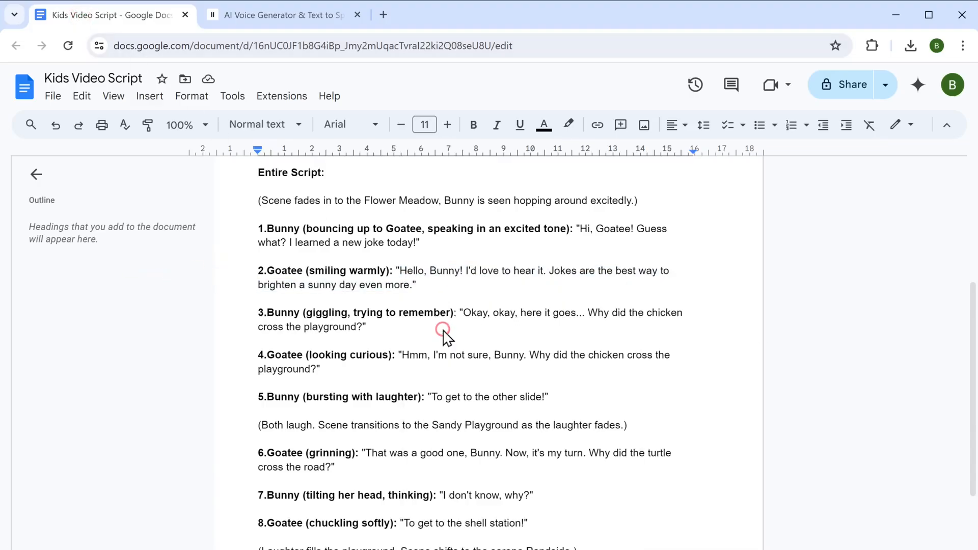
In ElevenLabs, paste Goatee's copied line, generate its speech with the Fin voice, and download the audio.
{"action": "left_click", "coordinate": [272, 20]}
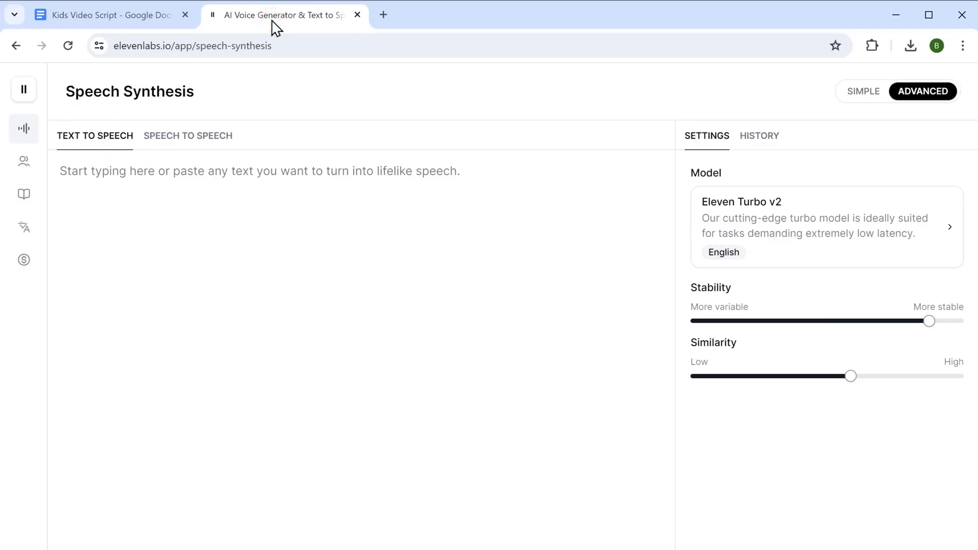
{"action": "right_click", "coordinate": [468, 173]}
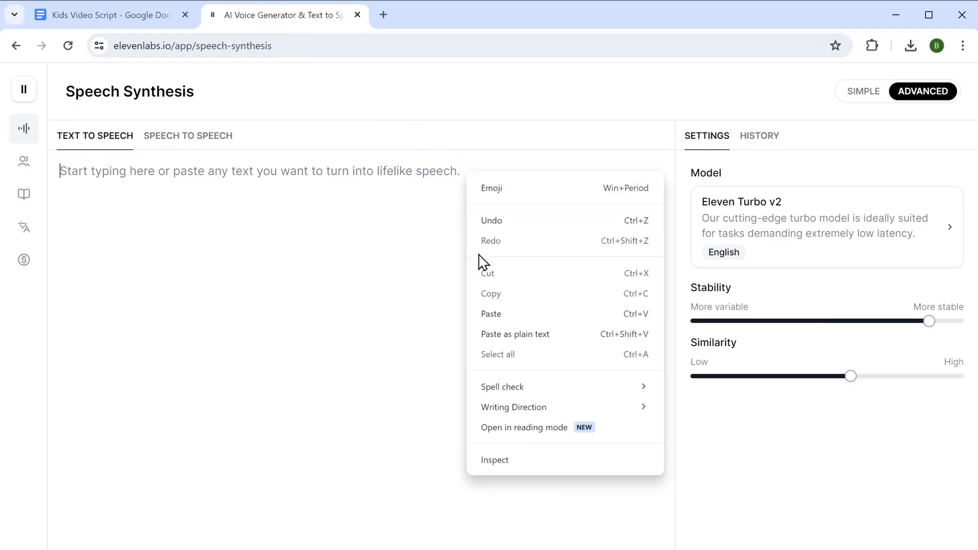
{"action": "left_click", "coordinate": [491, 314]}
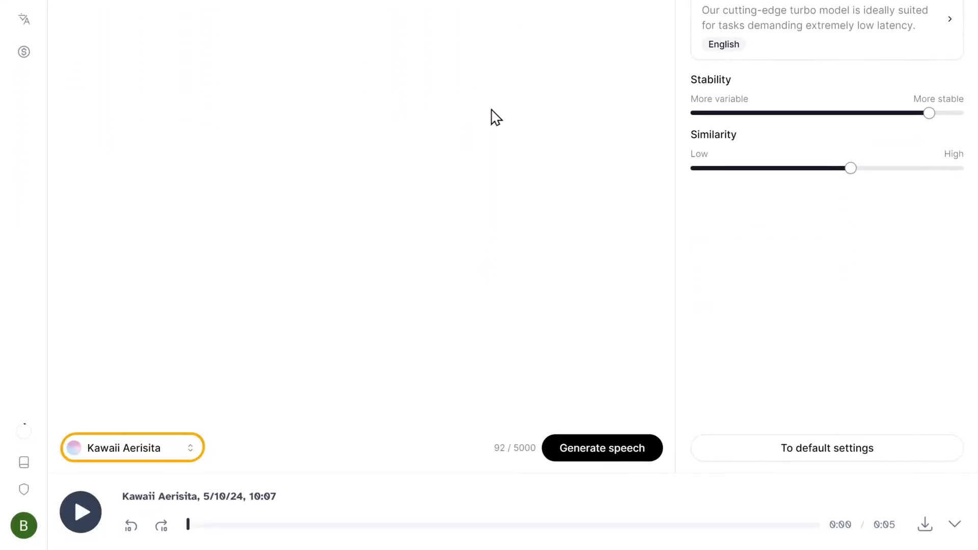
{"action": "left_click", "coordinate": [104, 460]}
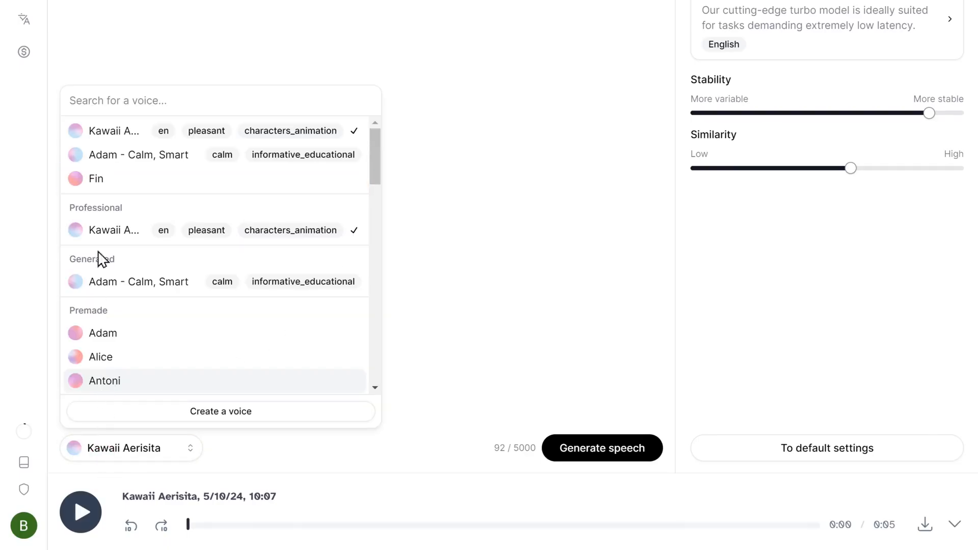
{"action": "left_click", "coordinate": [97, 183]}
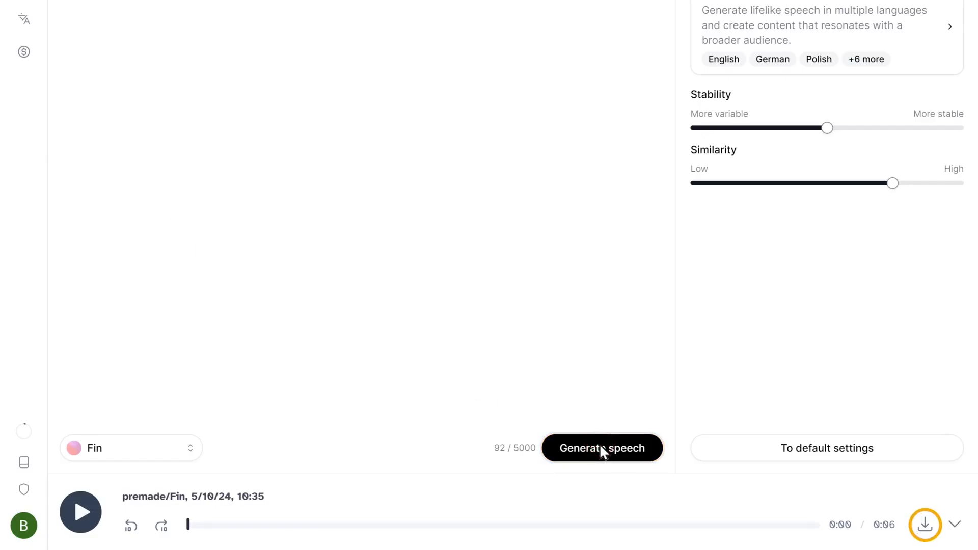
{"action": "left_click", "coordinate": [925, 525]}
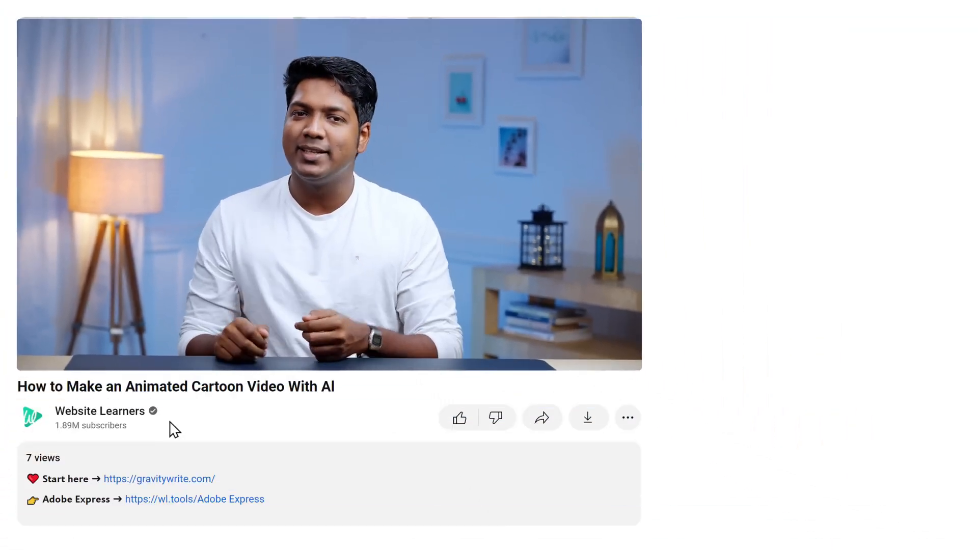
Open Adobe Express through its link in the video description.
{"action": "left_click", "coordinate": [181, 500]}
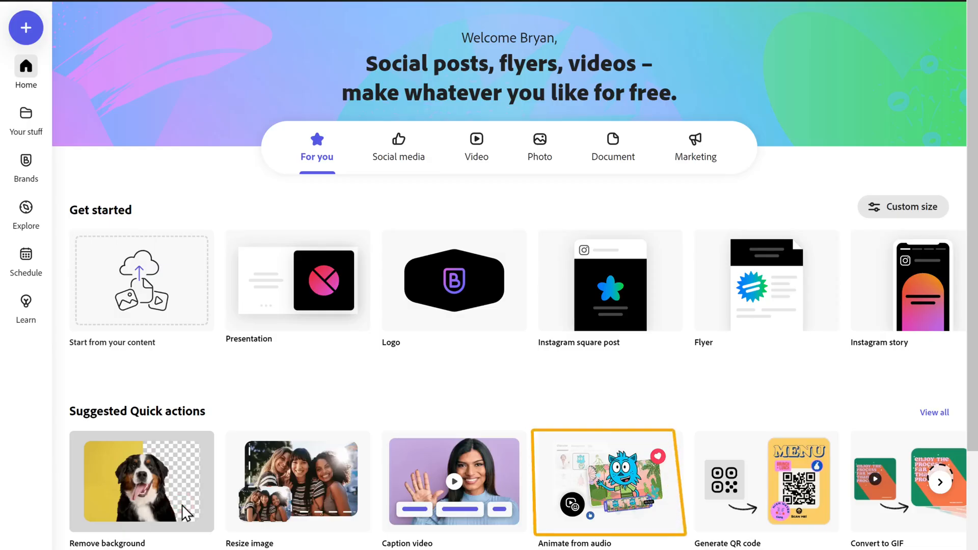
Start the Animate from audio quick action and choose the Truffles rabbit as the character.
{"action": "left_click", "coordinate": [593, 480]}
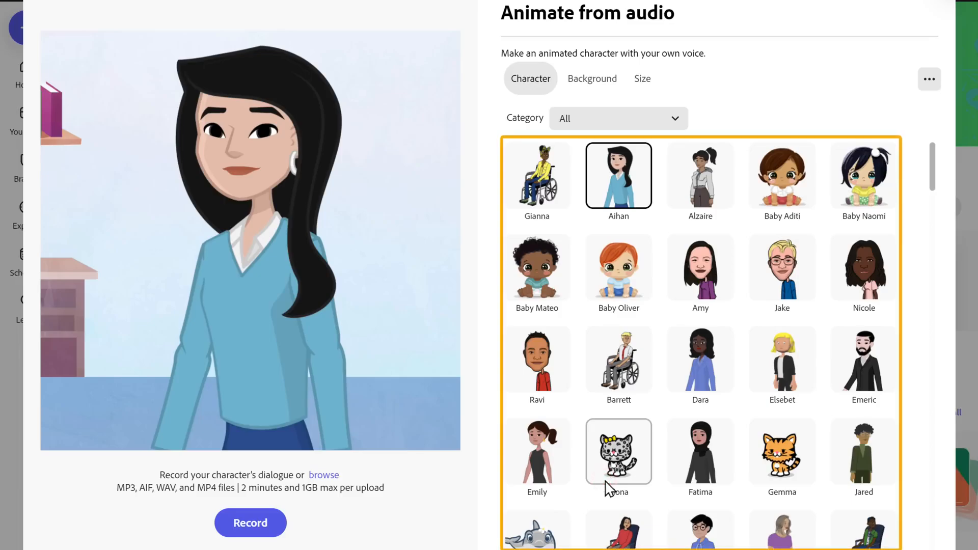
{"action": "scroll", "coordinate": [607, 489], "scroll_direction": "down", "scroll_amount": 15}
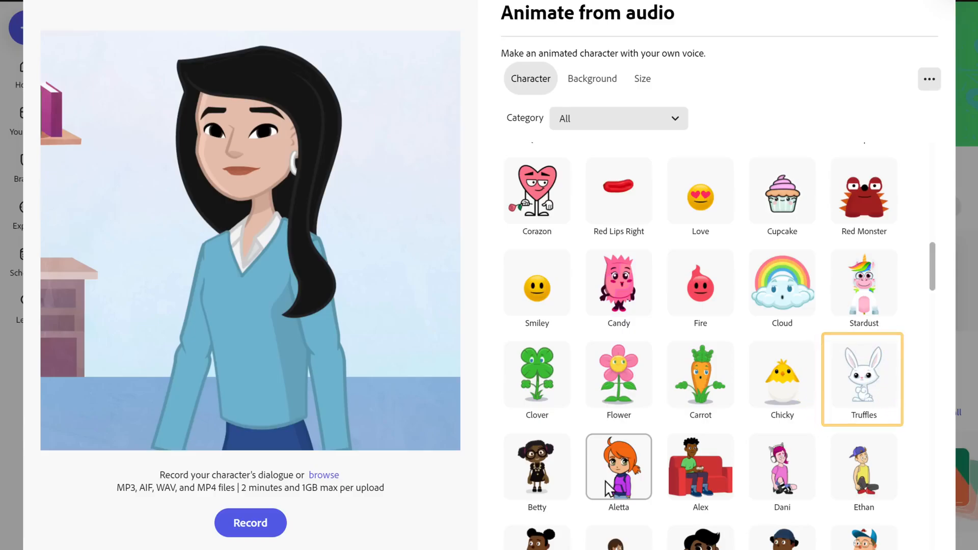
{"action": "left_click", "coordinate": [862, 376]}
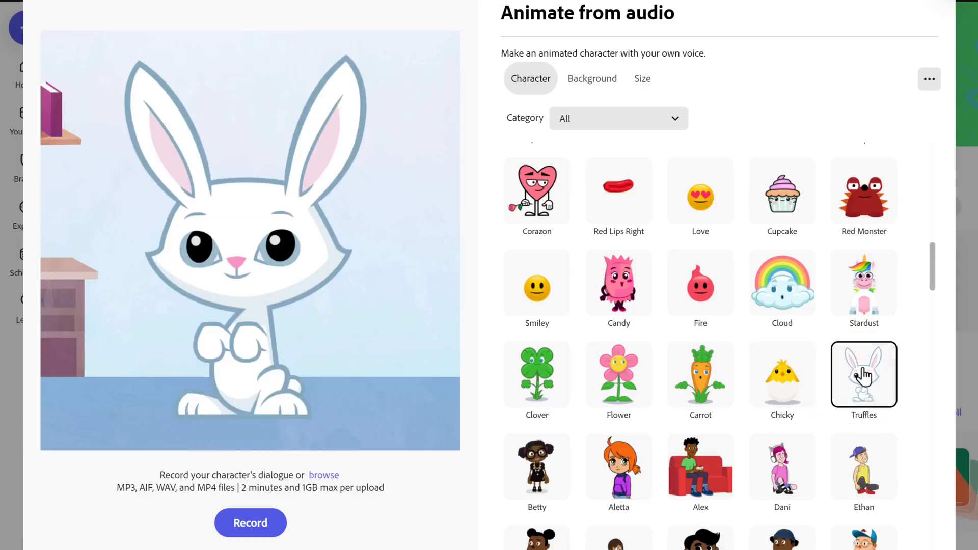
Give the rabbit a solid green custom color background and adjust its position within the square frame.
{"action": "left_click", "coordinate": [588, 84]}
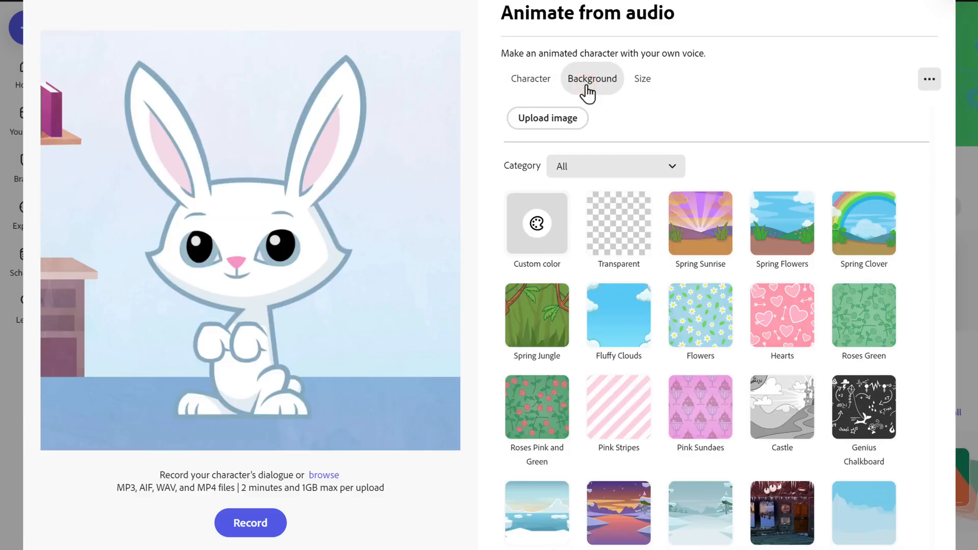
{"action": "left_click", "coordinate": [536, 223]}
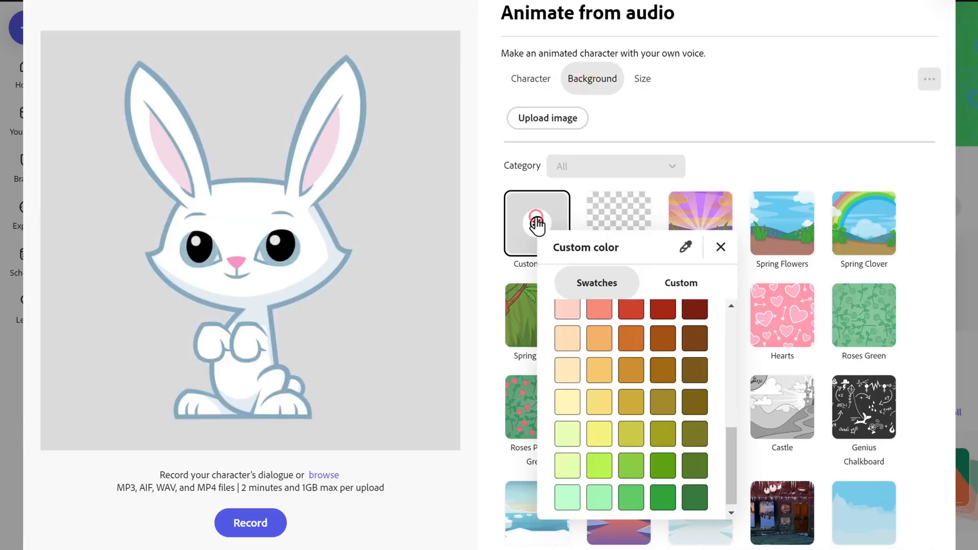
{"action": "left_click", "coordinate": [662, 494]}
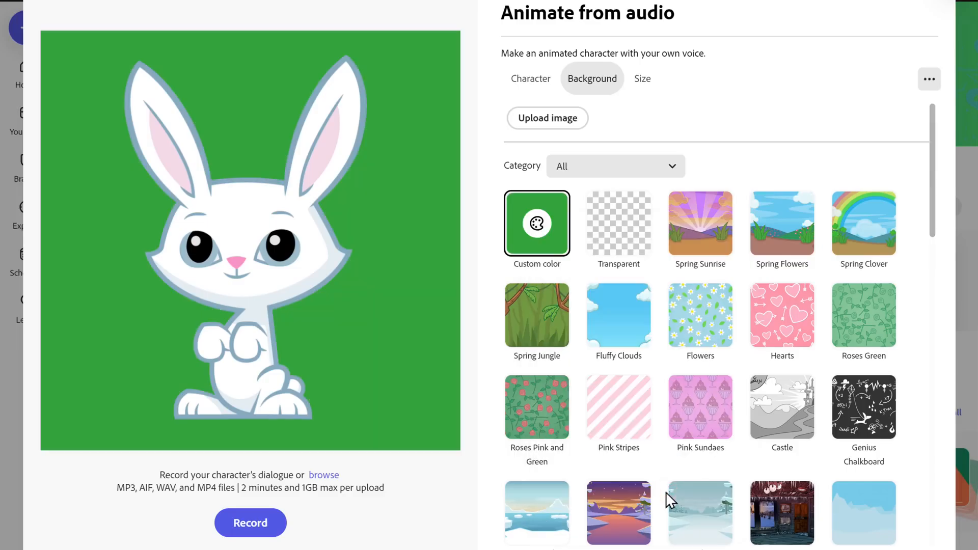
{"action": "left_click", "coordinate": [642, 83]}
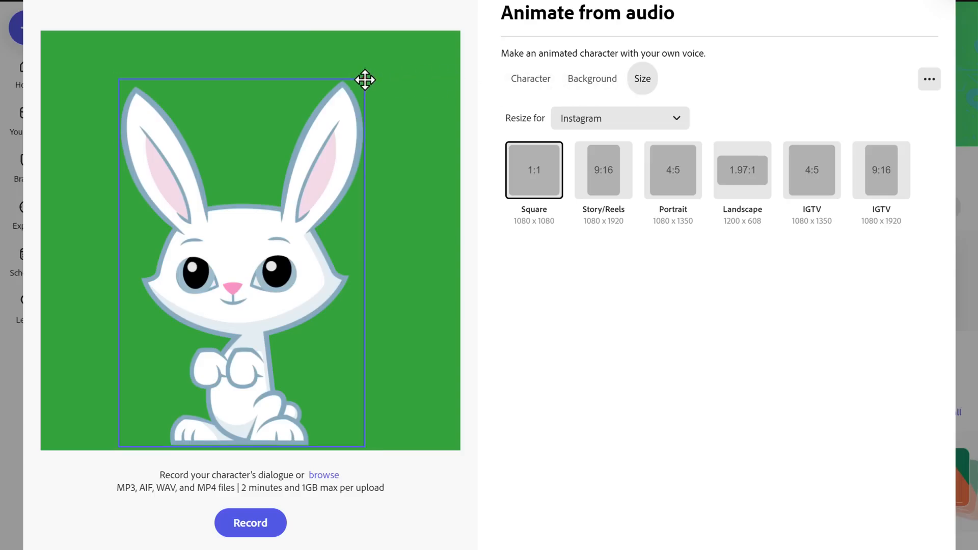
{"action": "mouse_move", "coordinate": [365, 81]}
{"action": "left_mouse_down"}
{"action": "mouse_move", "coordinate": [403, 54]}
{"action": "mouse_move", "coordinate": [365, 79]}
{"action": "left_mouse_up"}
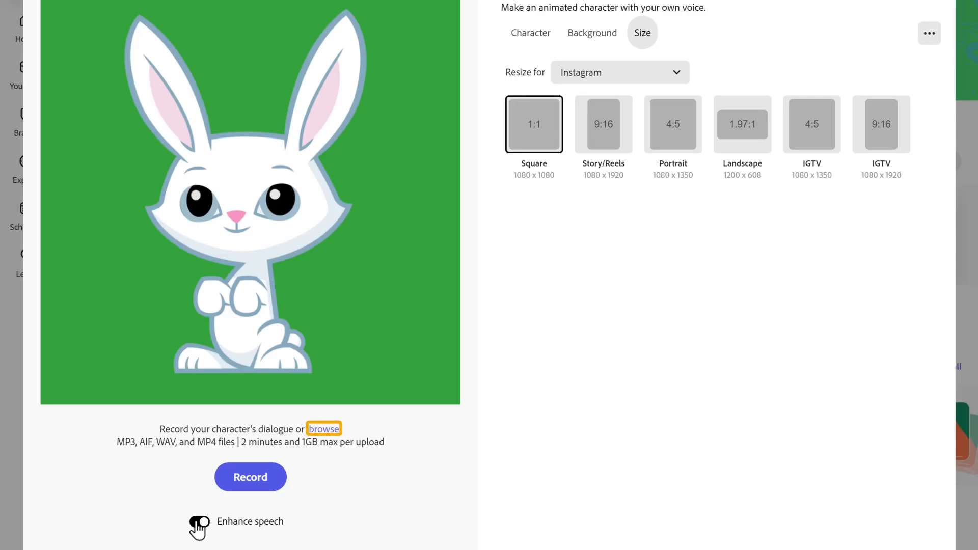
Upload the 01_Bunny audio as the rabbit's dialogue and play the generated animation.
{"action": "left_click", "coordinate": [321, 432]}
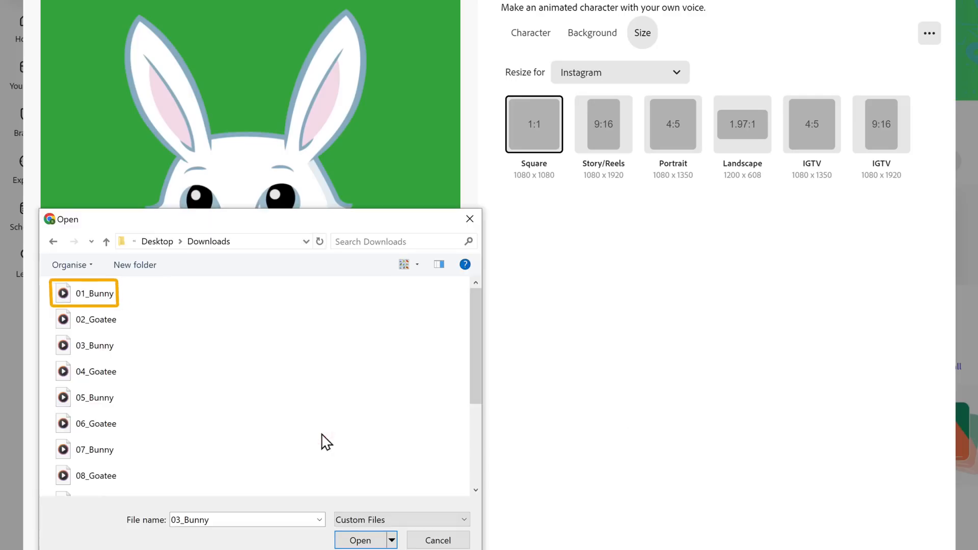
{"action": "double_click", "coordinate": [99, 296]}
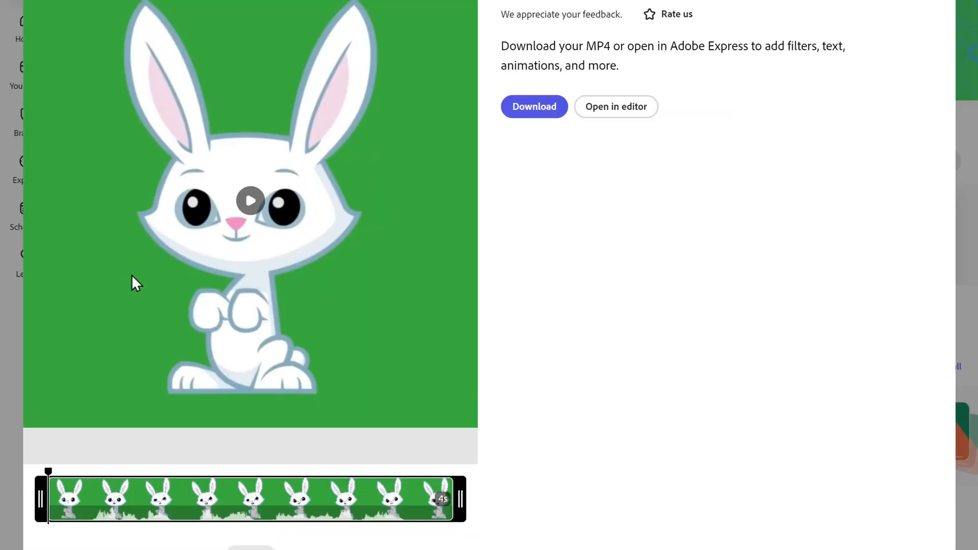
{"action": "left_click", "coordinate": [251, 202]}
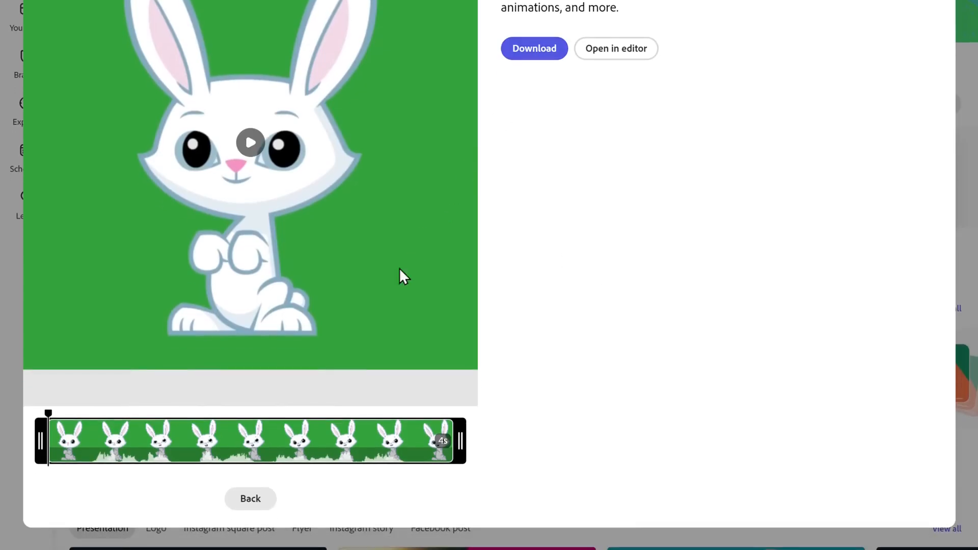
Animate the GOAT character with the 02_Goatee audio on the same green background and download the clip.
{"action": "left_click", "coordinate": [251, 499]}
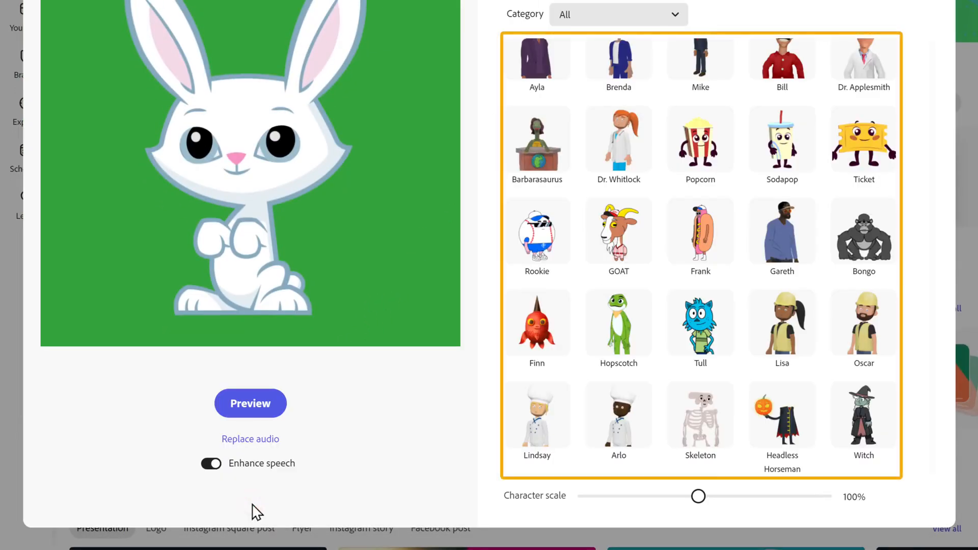
{"action": "left_click", "coordinate": [613, 221]}
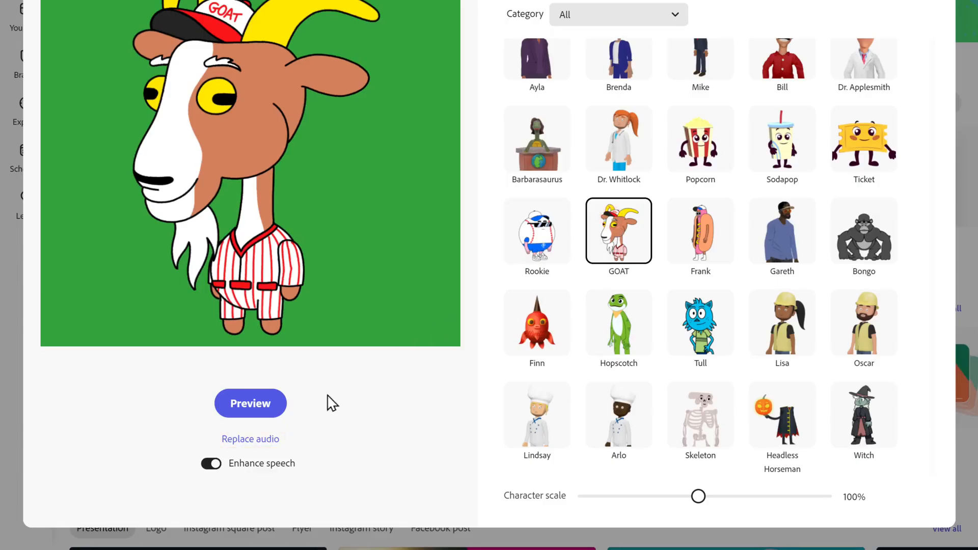
{"action": "left_click", "coordinate": [247, 442]}
{"action": "left_click", "coordinate": [322, 372]}
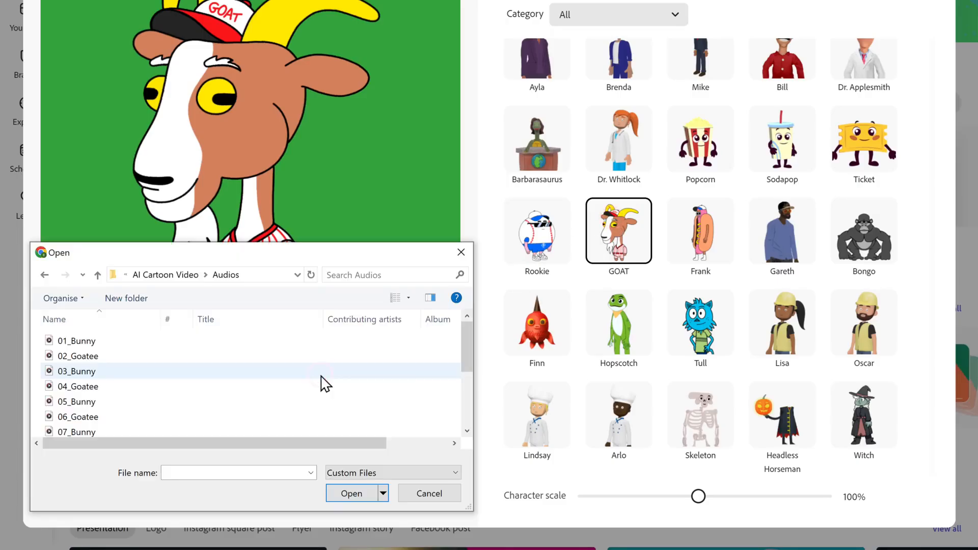
{"action": "left_click", "coordinate": [84, 356]}
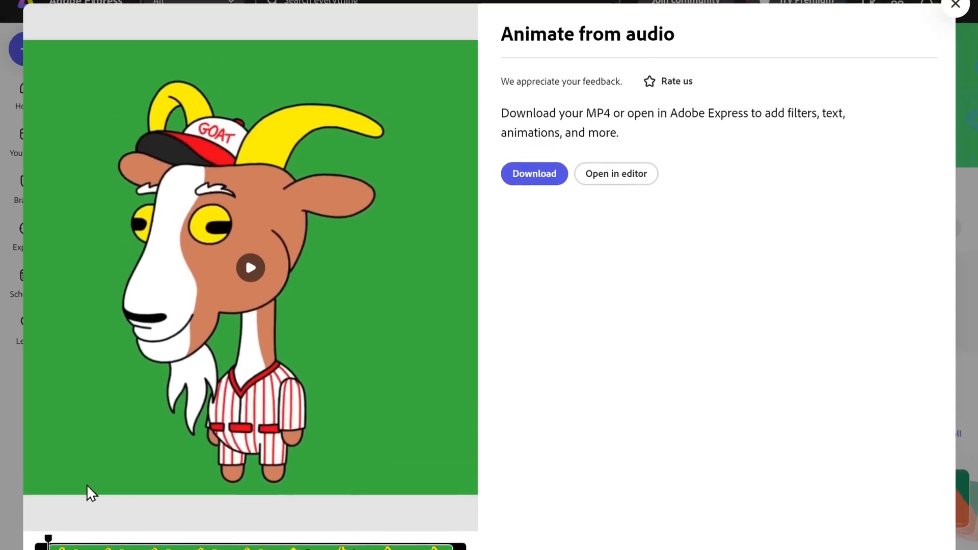
{"action": "left_click", "coordinate": [251, 288]}
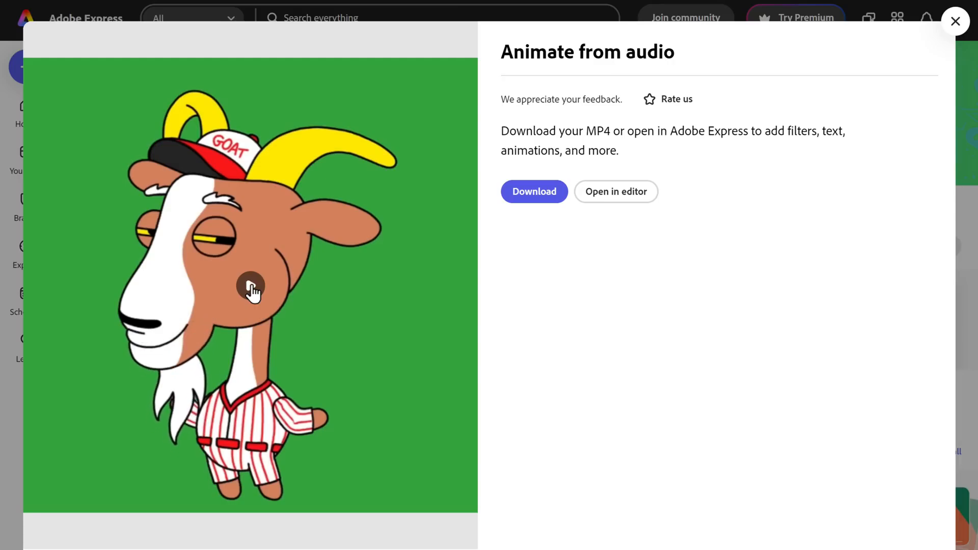
{"action": "left_click", "coordinate": [531, 198]}
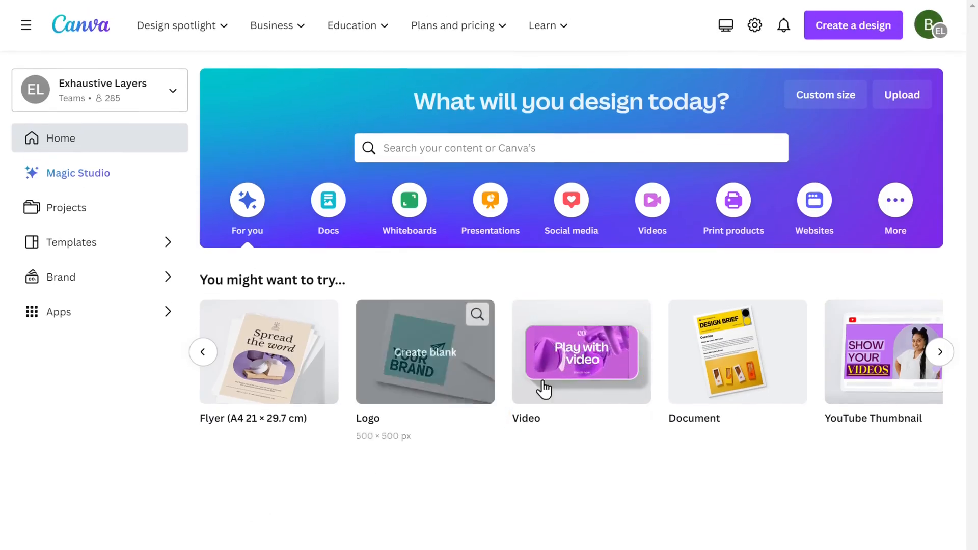
In Canva, create a blank video design and extend its page duration to 7.8 seconds.
{"action": "left_click", "coordinate": [584, 326]}
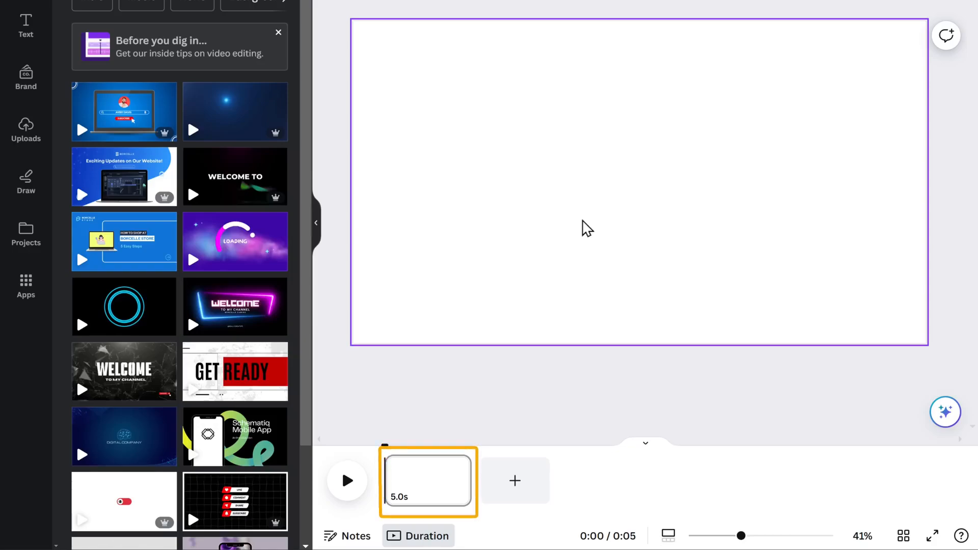
{"action": "left_click_drag", "start_coordinate": [470, 480], "coordinate": [522, 482]}
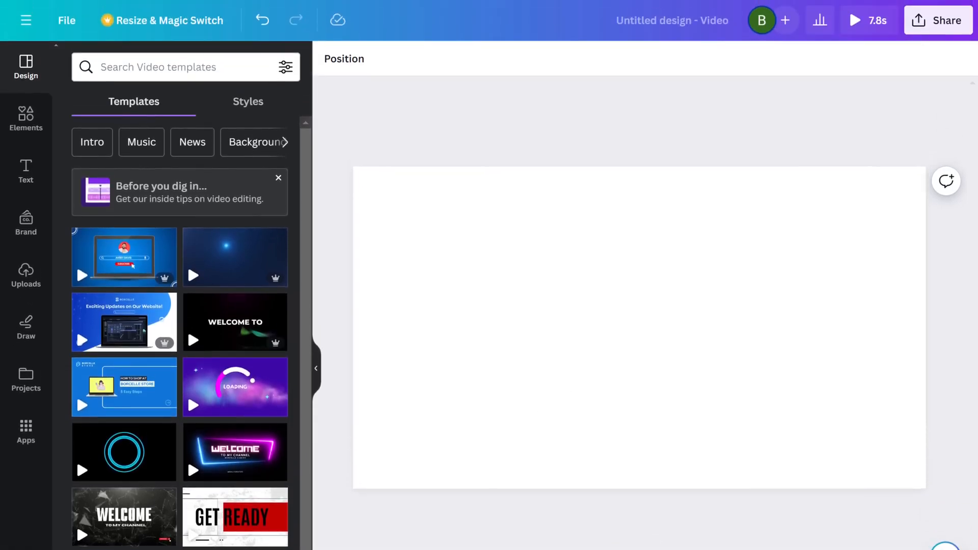
Search the elements for "Flower Meadow", add the white-fenced backyard graphic, and set it as the page background.
{"action": "left_click", "coordinate": [25, 116]}
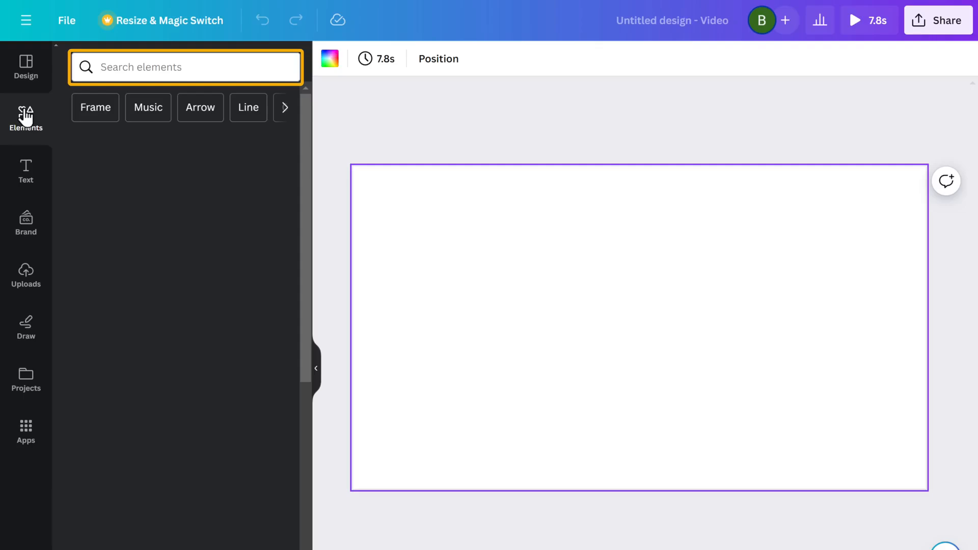
{"action": "left_click", "coordinate": [103, 69]}
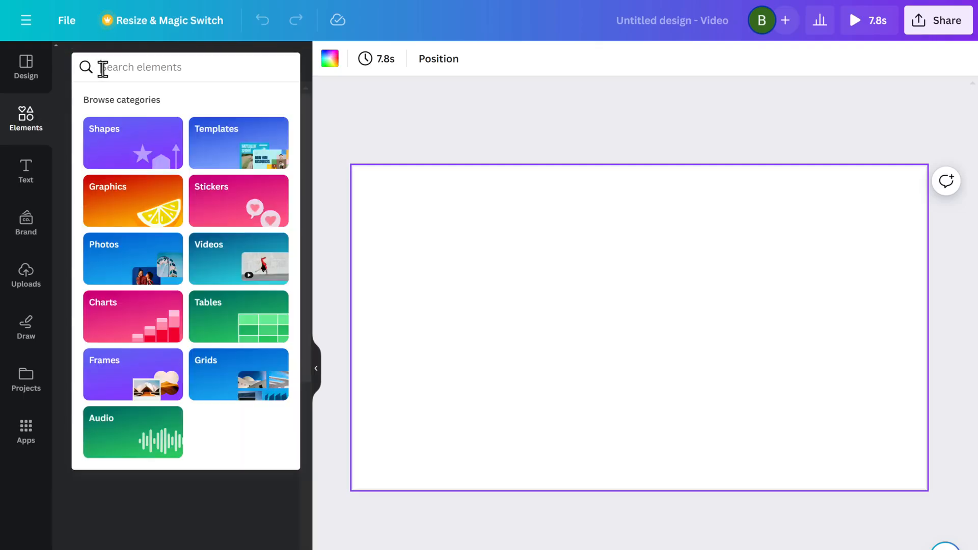
{"action": "type", "text": "Flower Meadow"}
{"action": "key", "text": "Return"}
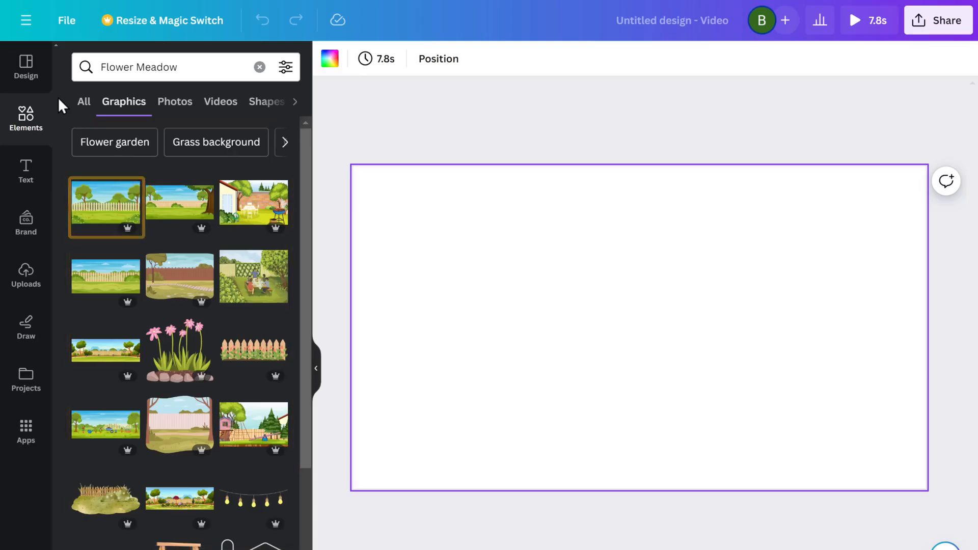
{"action": "left_click", "coordinate": [102, 201]}
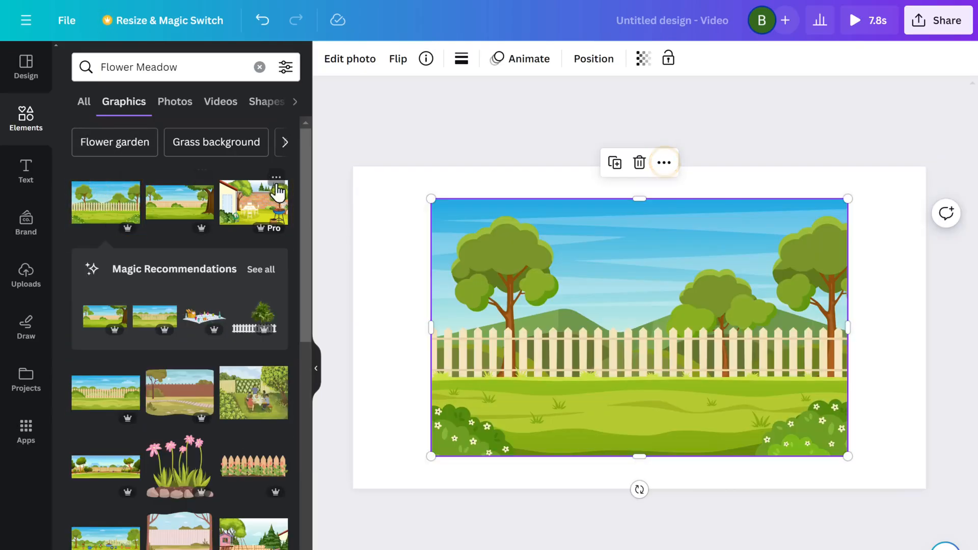
{"action": "left_click", "coordinate": [664, 162]}
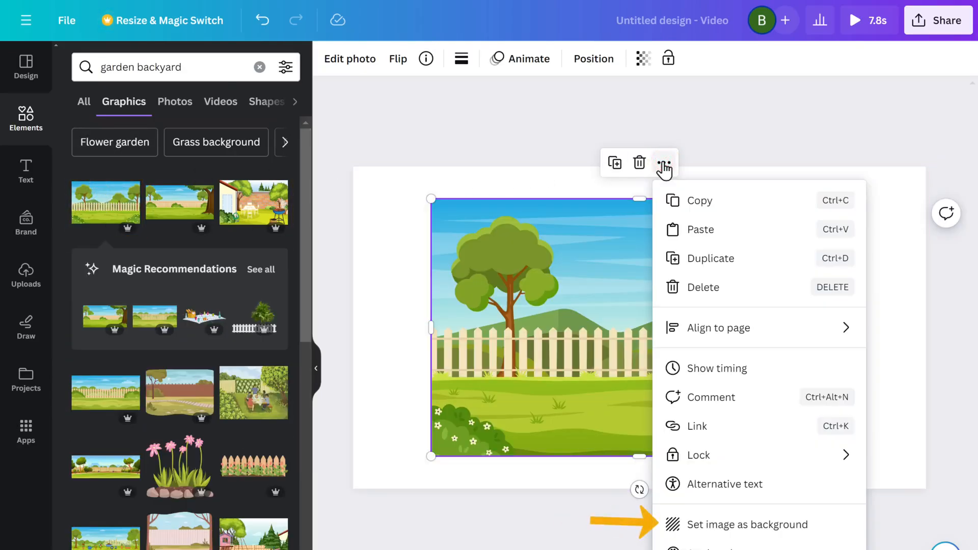
{"action": "left_click", "coordinate": [717, 526]}
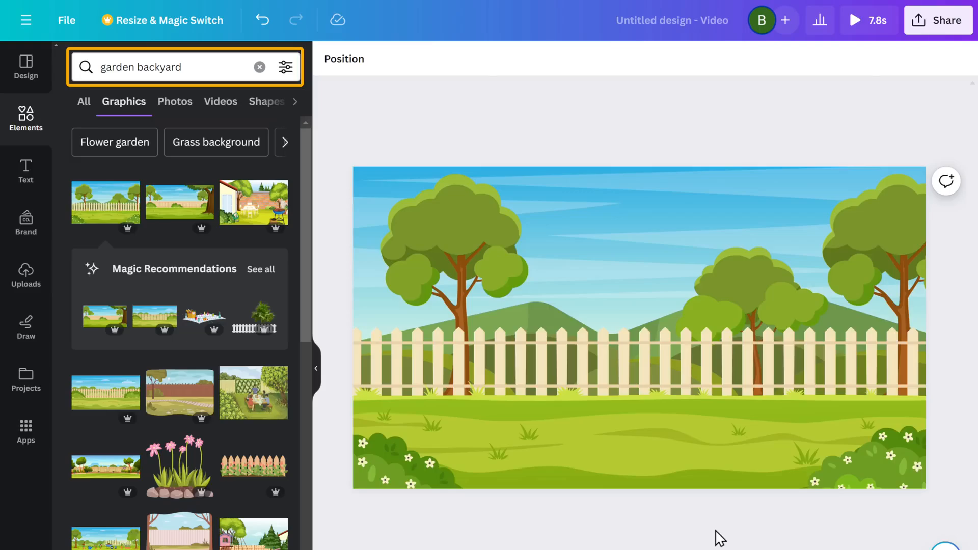
Find a palm tree among filtered "trees" graphics and place it enlarged along the scene's left edge.
{"action": "triple_click", "coordinate": [188, 67]}
{"action": "type", "text": "trees"}
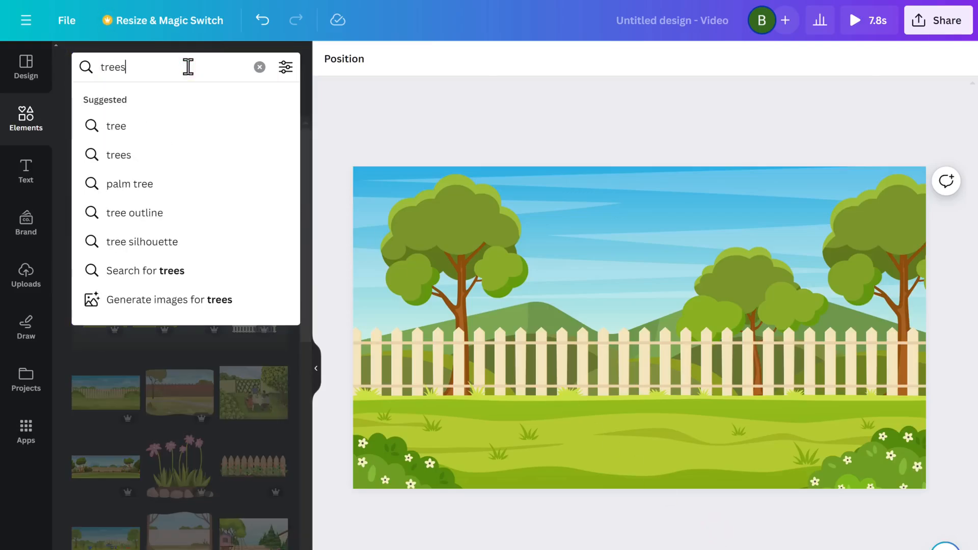
{"action": "key", "text": "Return"}
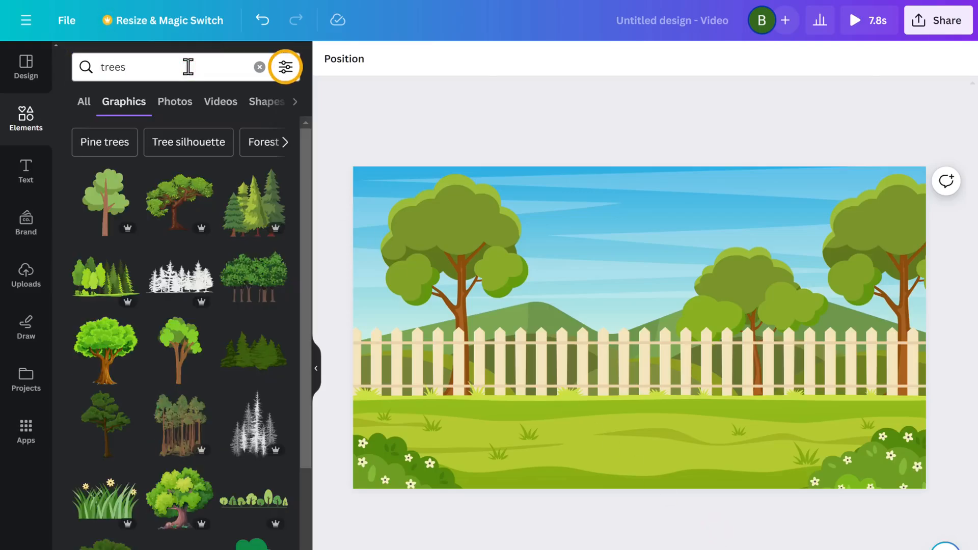
{"action": "left_click", "coordinate": [287, 69]}
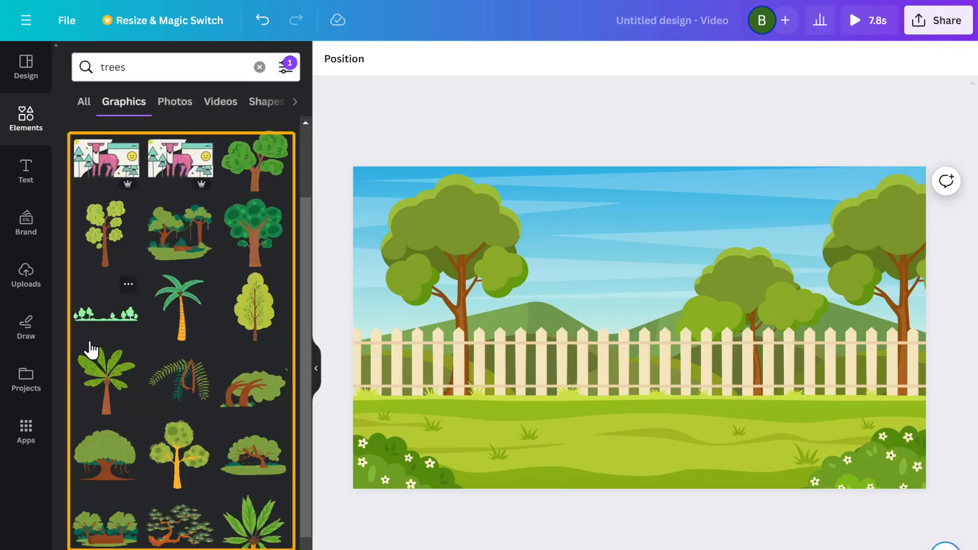
{"action": "left_click", "coordinate": [102, 372]}
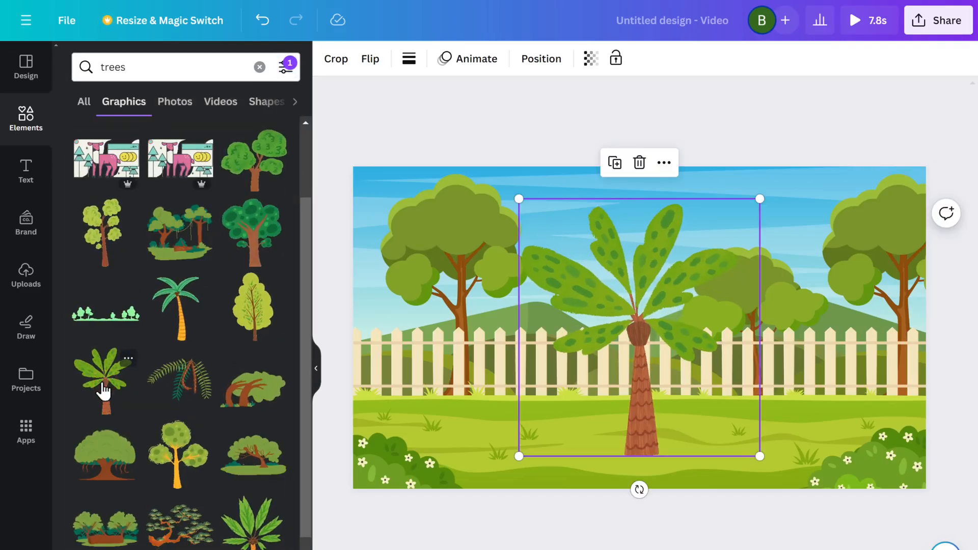
{"action": "left_click_drag", "start_coordinate": [644, 356], "coordinate": [330, 391]}
{"action": "left_click_drag", "start_coordinate": [479, 240], "coordinate": [583, 117]}
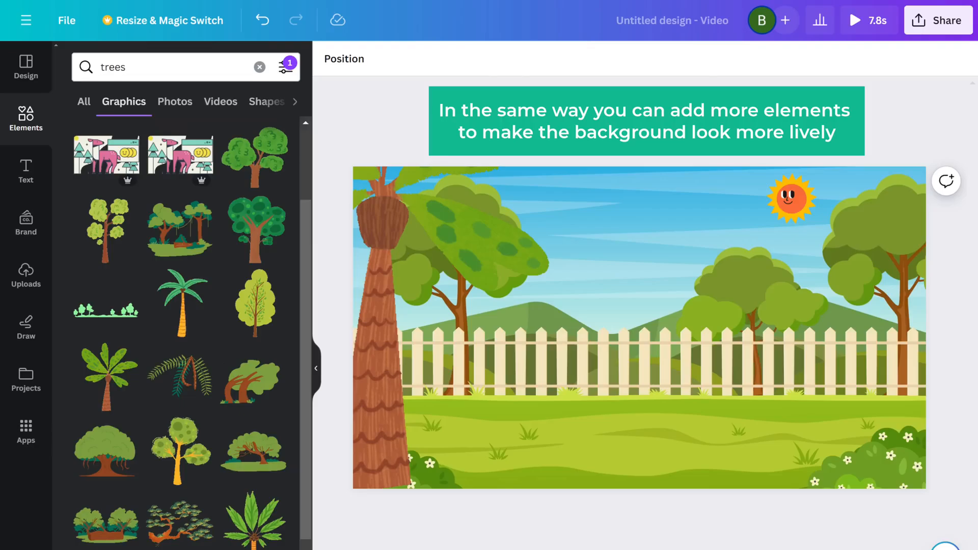
Search the elements for "flower garden" and add the green bush with pink flowers at the palm tree's base.
{"action": "left_click", "coordinate": [259, 67]}
{"action": "type", "text": "flower garden"}
{"action": "key", "text": "Return"}
{"action": "left_click", "coordinate": [107, 424]}
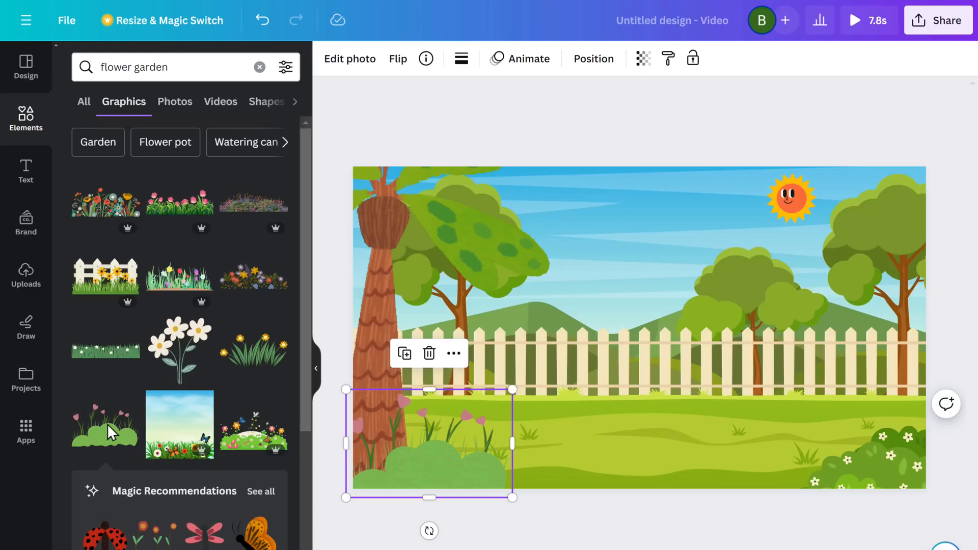
Apply the Wiggle motion effect to the flower bush at minimum intensity and play the scene.
{"action": "left_click", "coordinate": [522, 60]}
{"action": "scroll", "coordinate": [179, 306], "scroll_direction": "down", "scroll_amount": 2}
{"action": "scroll", "coordinate": [179, 305], "scroll_direction": "down", "scroll_amount": 6}
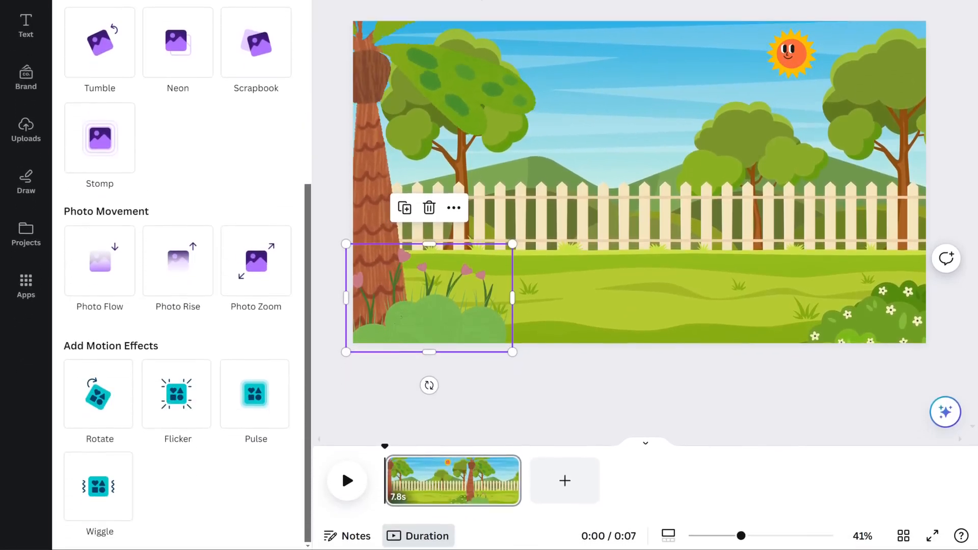
{"action": "left_click", "coordinate": [98, 487]}
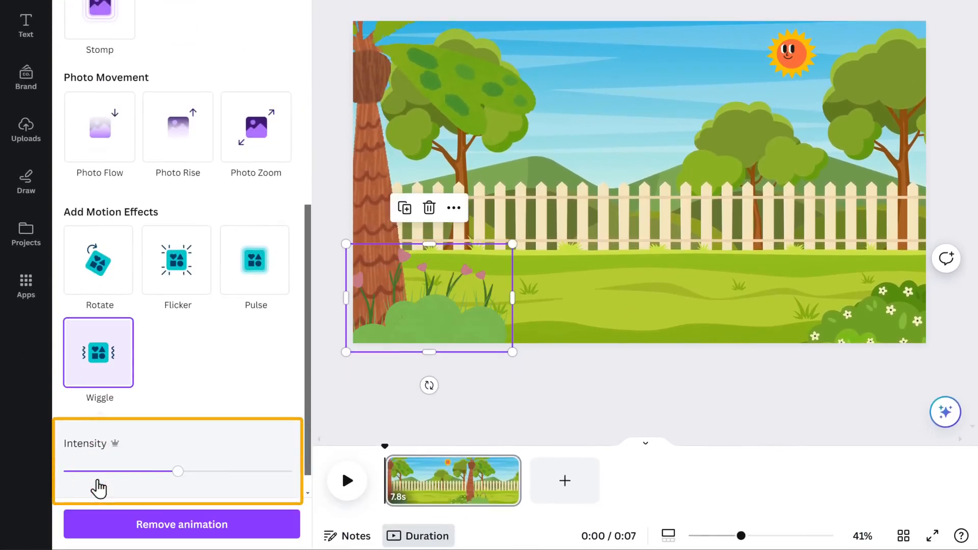
{"action": "left_click_drag", "start_coordinate": [178, 473], "coordinate": [63, 474]}
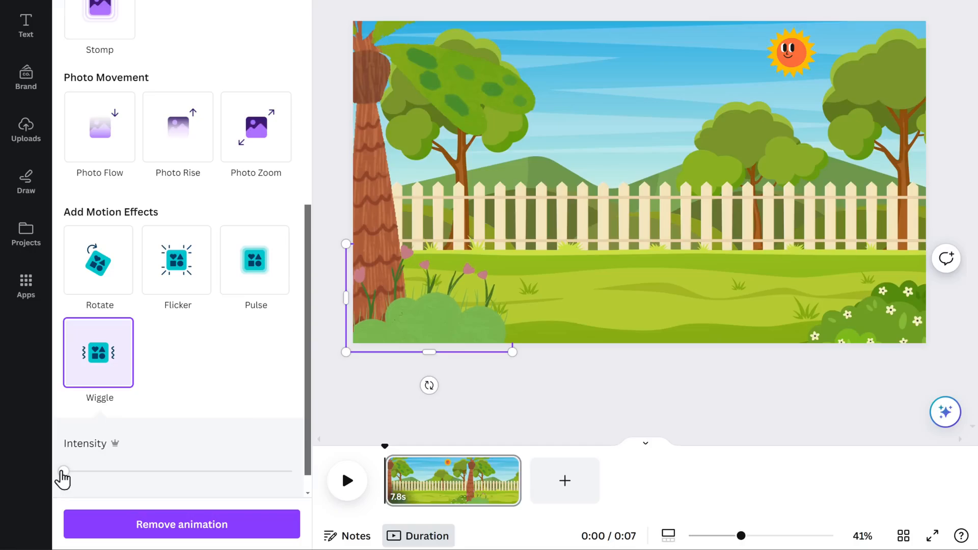
{"action": "scroll", "coordinate": [61, 477], "scroll_direction": "down", "scroll_amount": 1}
{"action": "left_click", "coordinate": [351, 481]}
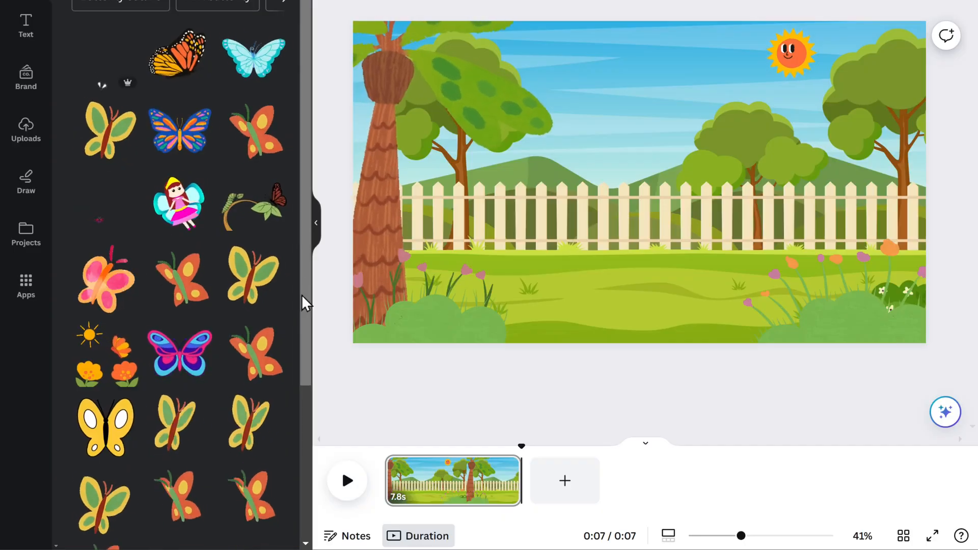
Add the orange butterfly graphic by the bush with white flowers and create a custom looping flight path for it across the bush.
{"action": "left_click", "coordinate": [253, 135]}
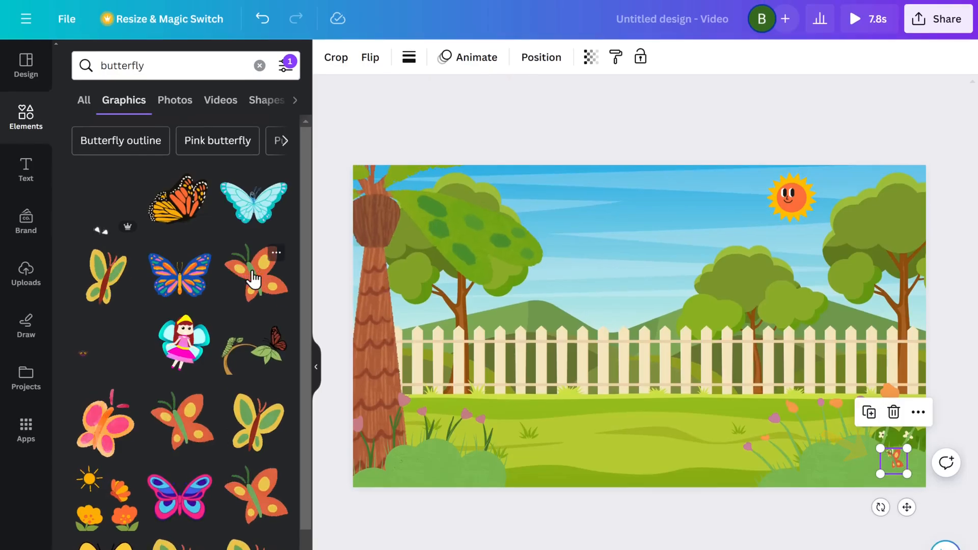
{"action": "left_click", "coordinate": [475, 65]}
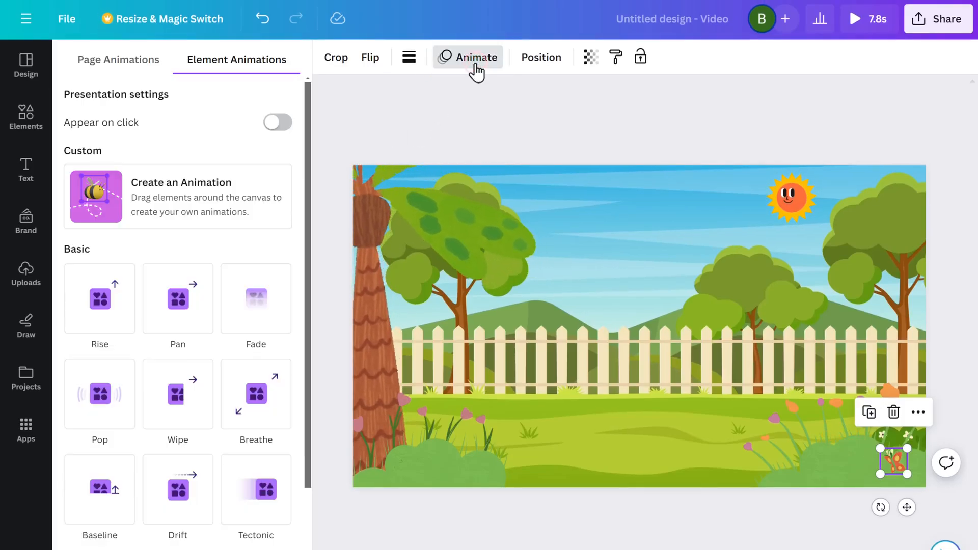
{"action": "left_click", "coordinate": [204, 196]}
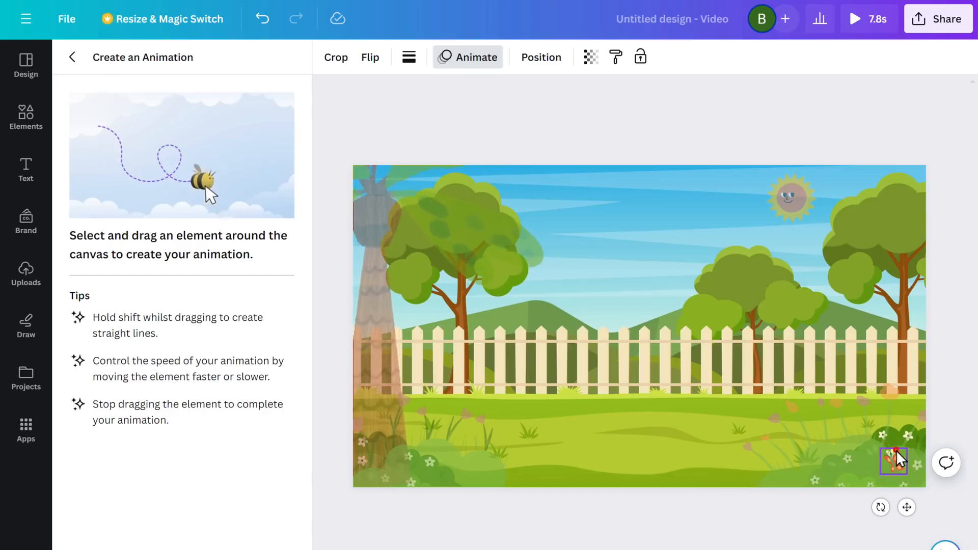
{"action": "mouse_move", "coordinate": [897, 450]}
{"action": "left_mouse_down"}
{"action": "mouse_move", "coordinate": [829, 439]}
{"action": "mouse_move", "coordinate": [798, 458]}
{"action": "mouse_move", "coordinate": [821, 467]}
{"action": "mouse_move", "coordinate": [862, 447]}
{"action": "mouse_move", "coordinate": [851, 428]}
{"action": "mouse_move", "coordinate": [826, 435]}
{"action": "mouse_move", "coordinate": [842, 447]}
{"action": "left_mouse_up"}
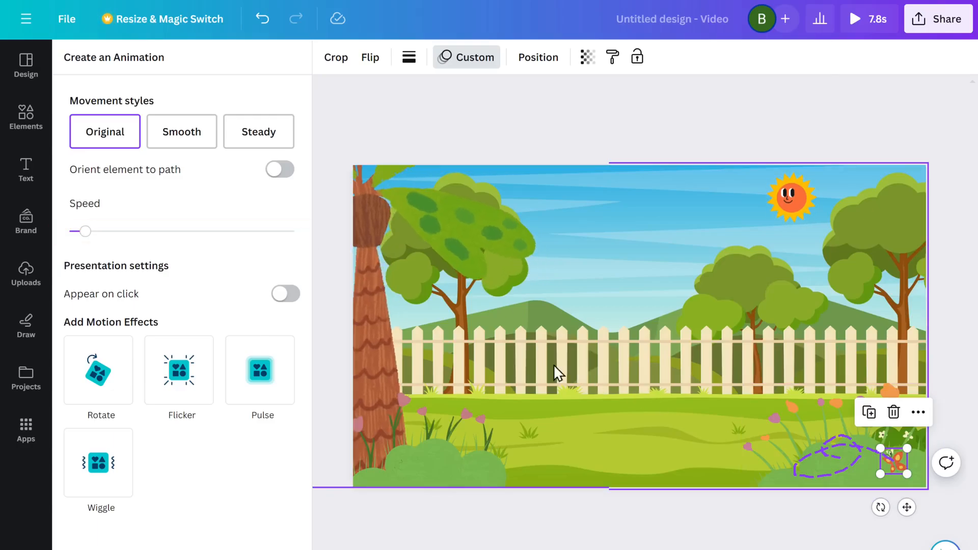
Set the butterfly path's speed to the minimum, finish the animation, and play the scene.
{"action": "left_click_drag", "start_coordinate": [85, 231], "coordinate": [70, 232]}
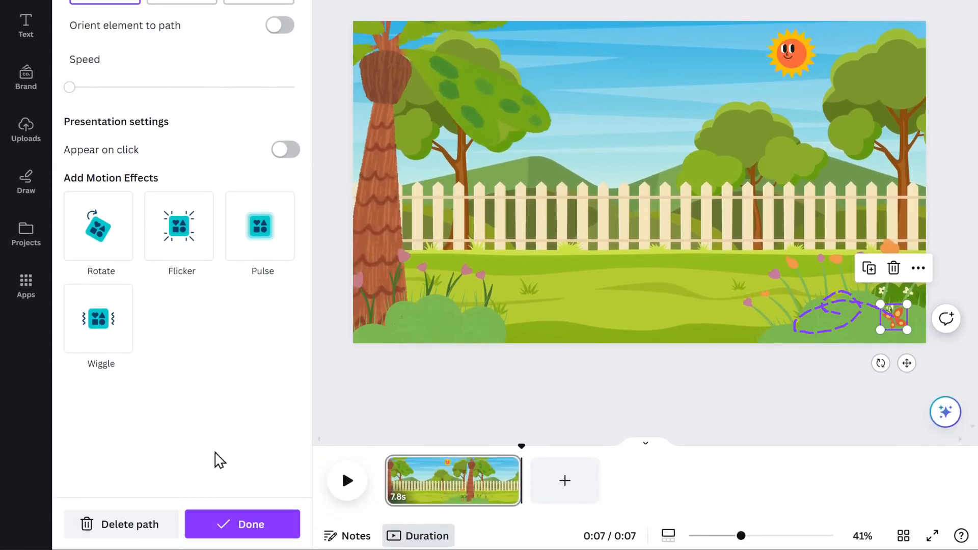
{"action": "left_click", "coordinate": [246, 530]}
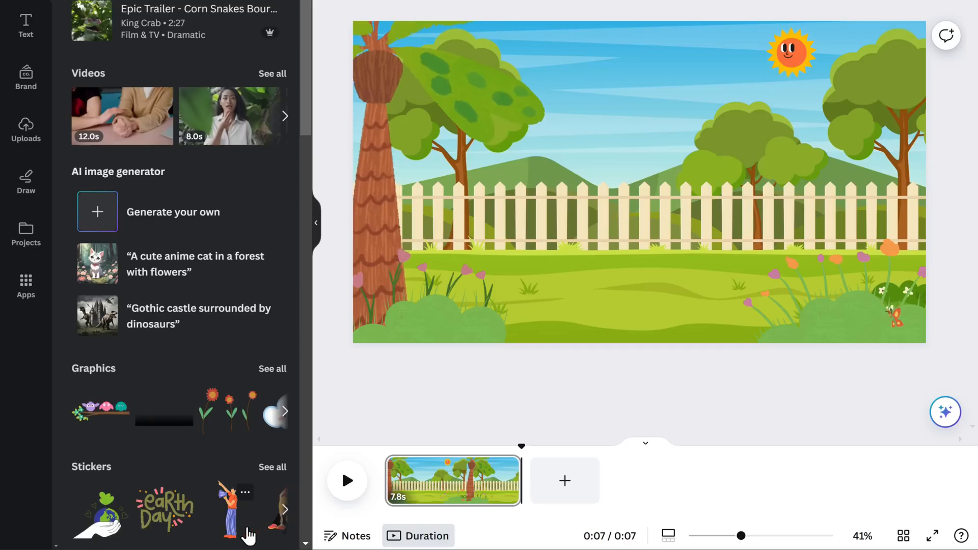
{"action": "left_click", "coordinate": [347, 481]}
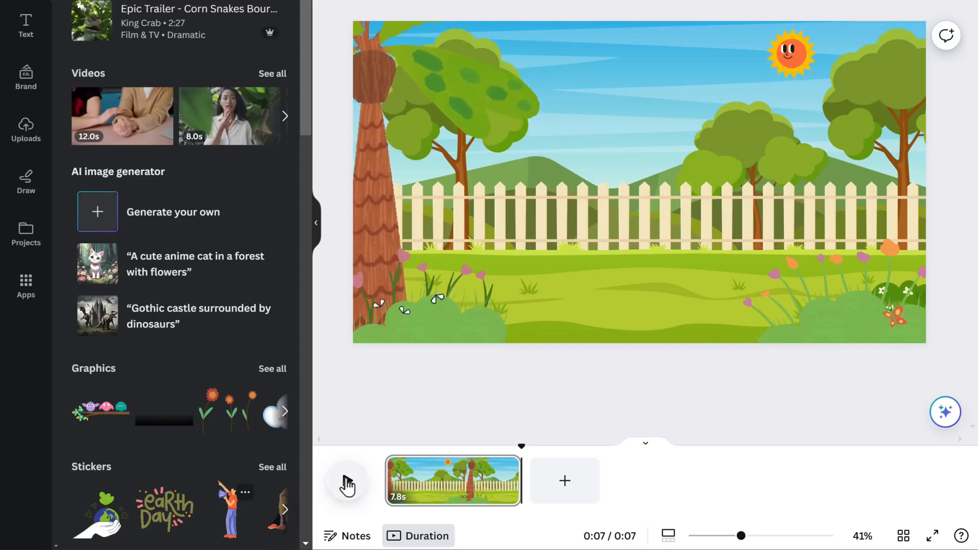
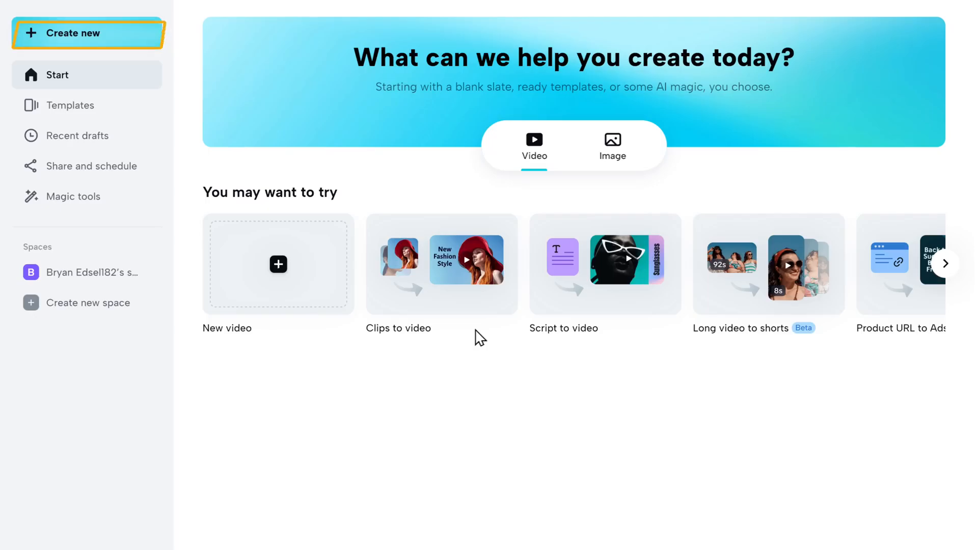
In CapCut, create a 16:9 video project and upload all the Bunny, Goatee and scene clips from Downloads > New folder.
{"action": "left_click", "coordinate": [67, 46]}
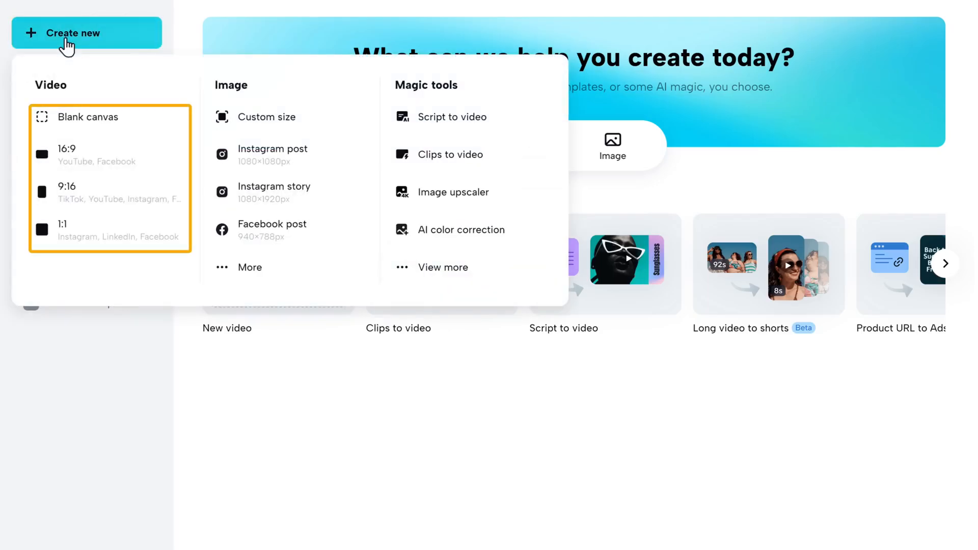
{"action": "left_click", "coordinate": [69, 156]}
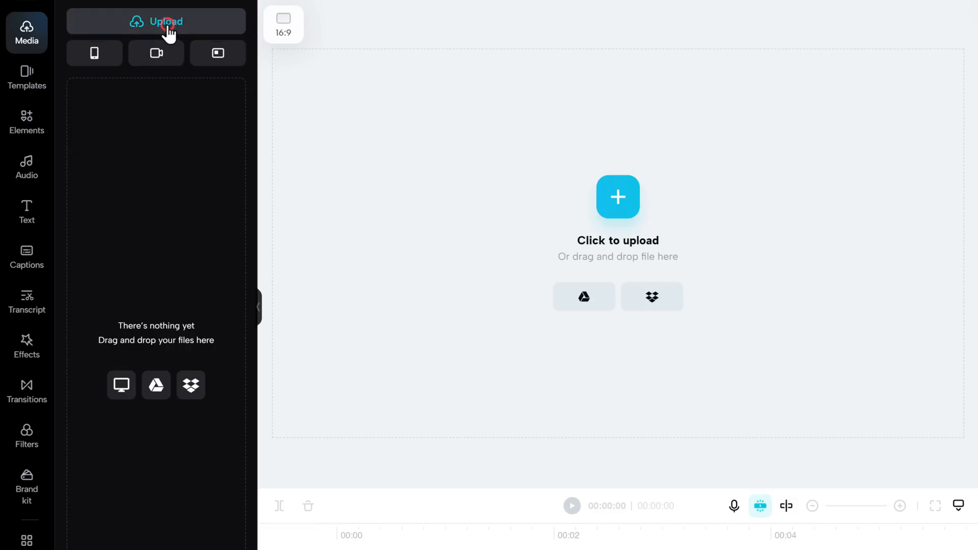
{"action": "mouse_move", "coordinate": [168, 32]}
{"action": "left_click", "coordinate": [123, 64]}
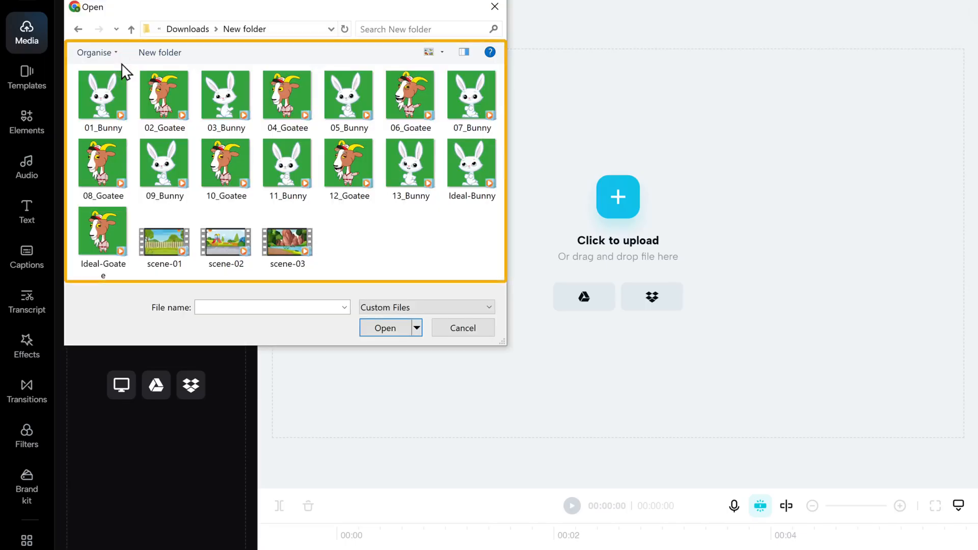
{"action": "left_click_drag", "start_coordinate": [123, 65], "coordinate": [498, 302]}
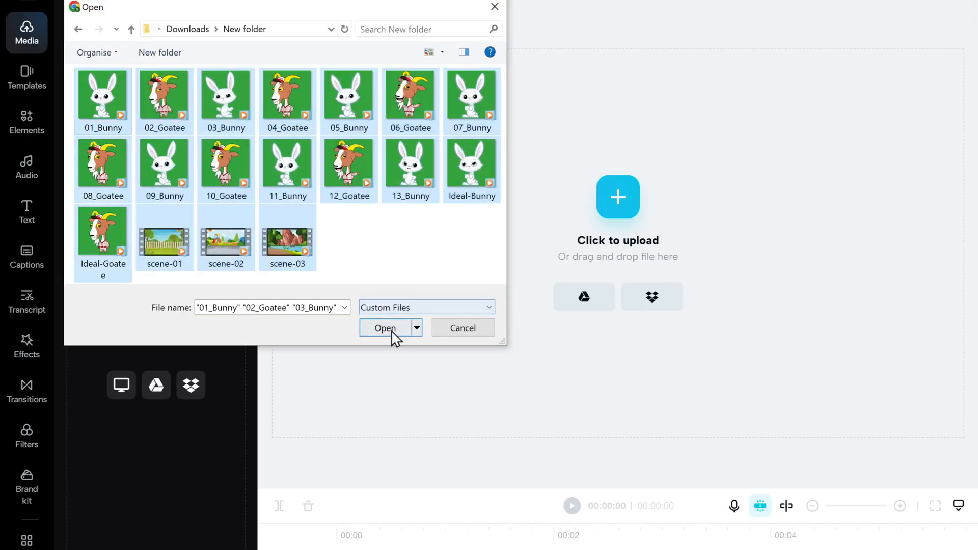
{"action": "left_click", "coordinate": [387, 330]}
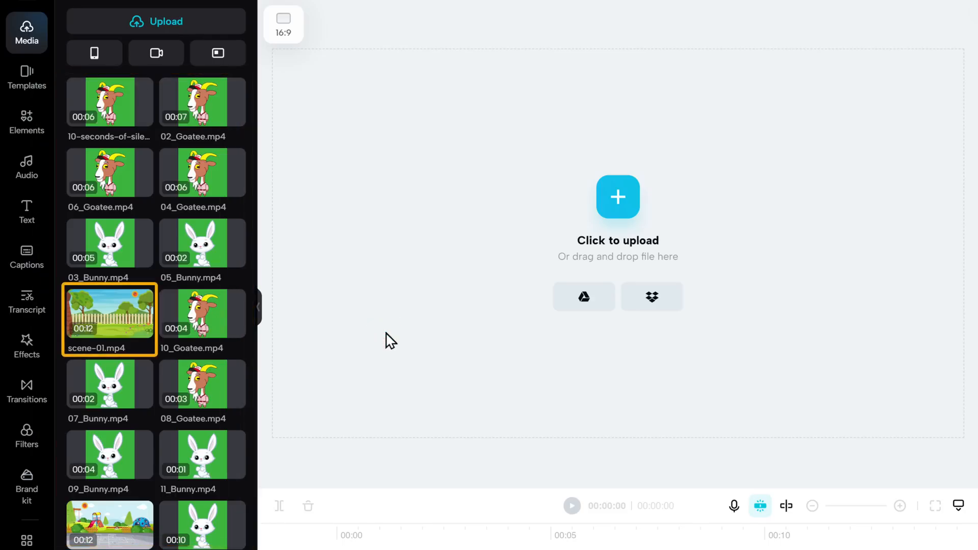
Add scene-01.mp4 to the timeline as the backdrop and place 01_Bunny.mp4 over it.
{"action": "left_click", "coordinate": [117, 304]}
{"action": "scroll", "coordinate": [116, 304], "scroll_direction": "down", "scroll_amount": 3}
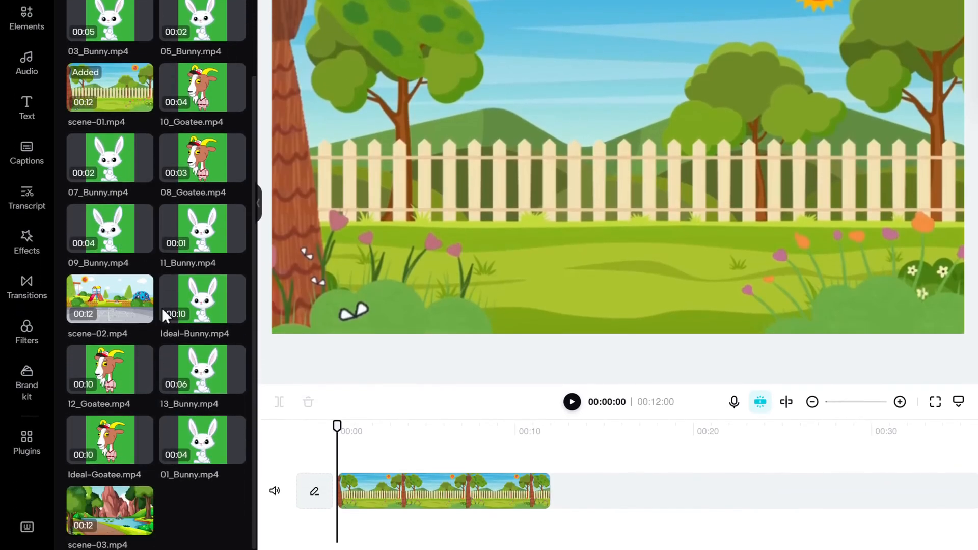
{"action": "left_click_drag", "start_coordinate": [209, 445], "coordinate": [496, 230]}
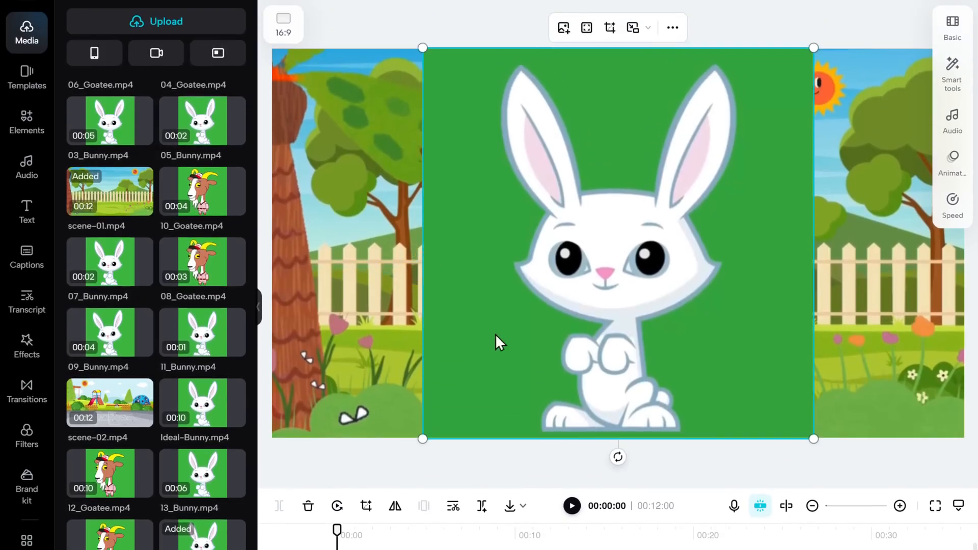
Remove the bunny clip's background with Chroma key, picking the green as the key color.
{"action": "left_click", "coordinate": [952, 92]}
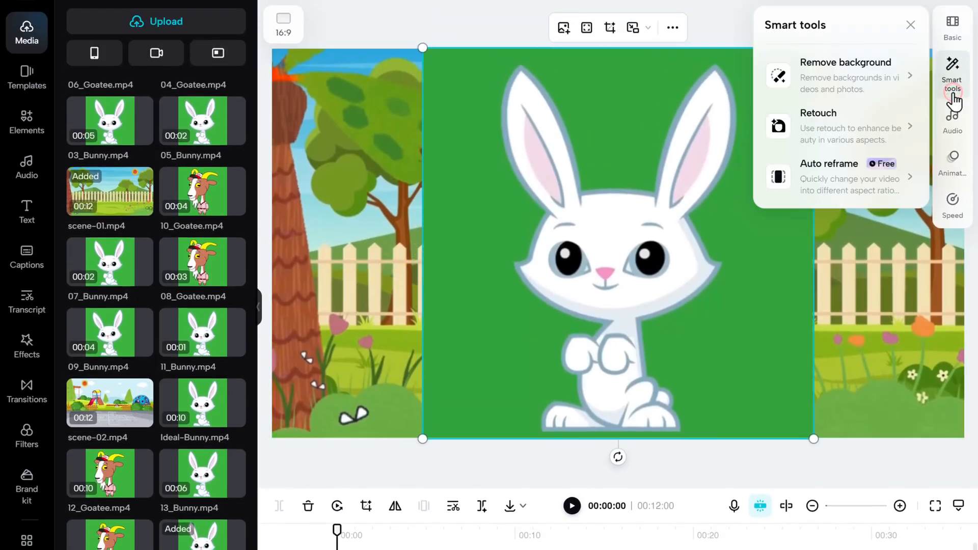
{"action": "left_click", "coordinate": [855, 73]}
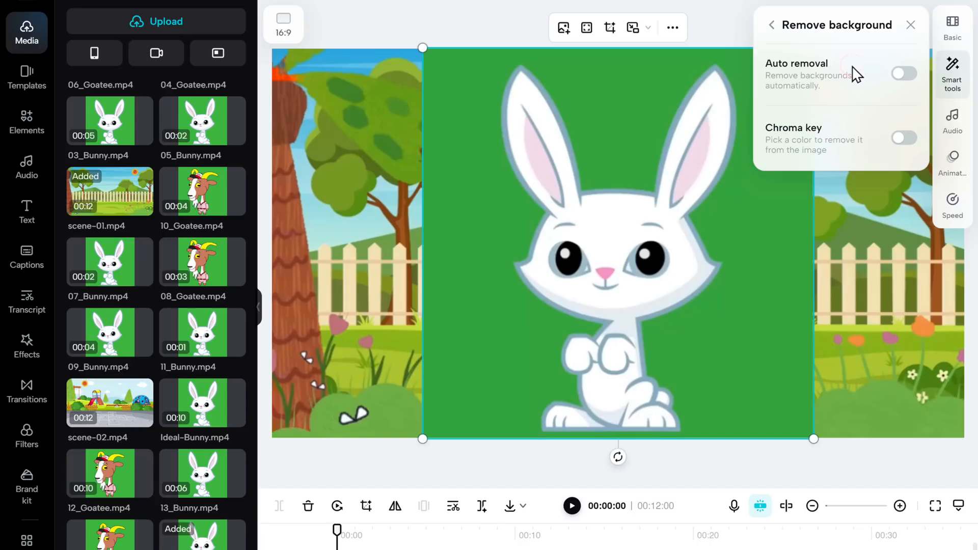
{"action": "left_click", "coordinate": [902, 139]}
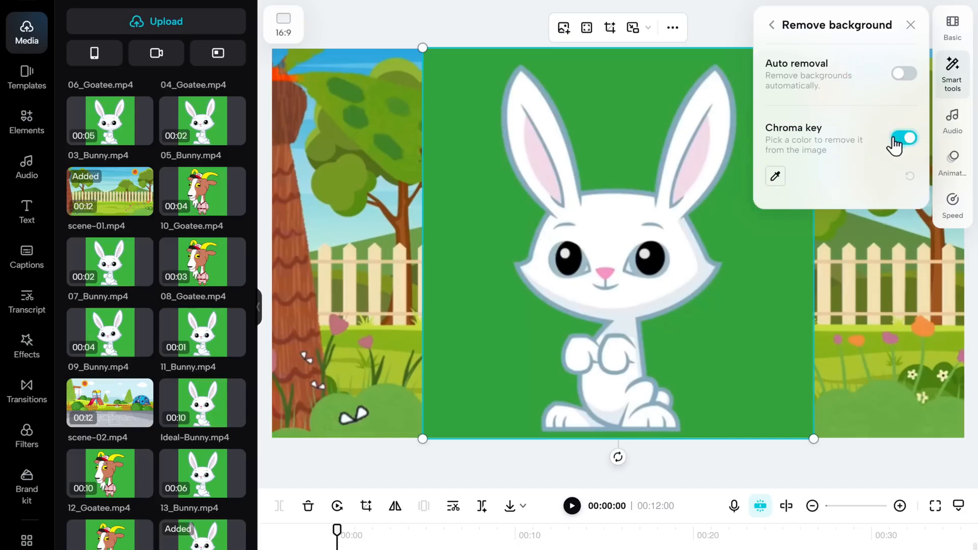
{"action": "left_click", "coordinate": [774, 178]}
{"action": "left_click", "coordinate": [751, 229]}
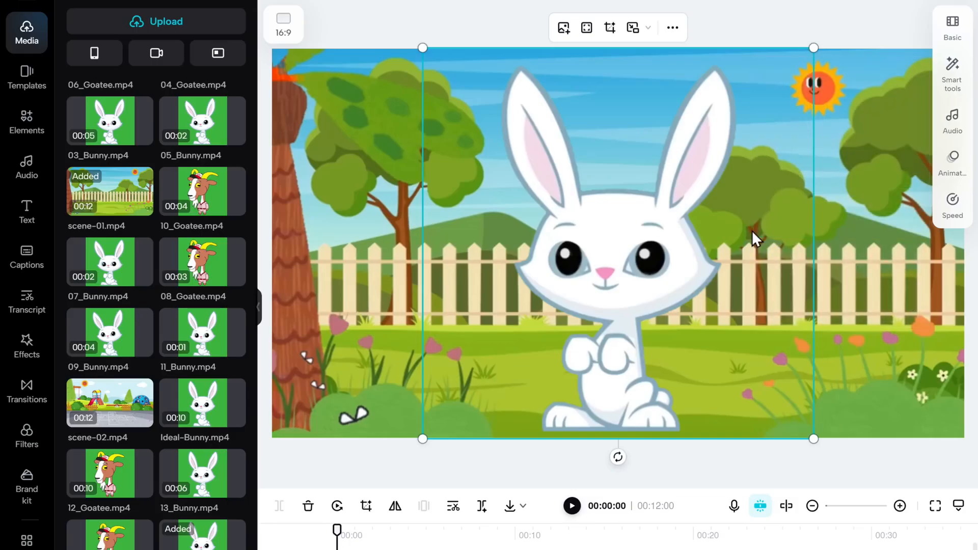
Shrink the bunny to stand on the grass in front of the fence, flip it horizontally, and play the video.
{"action": "left_click_drag", "start_coordinate": [814, 47], "coordinate": [616, 169]}
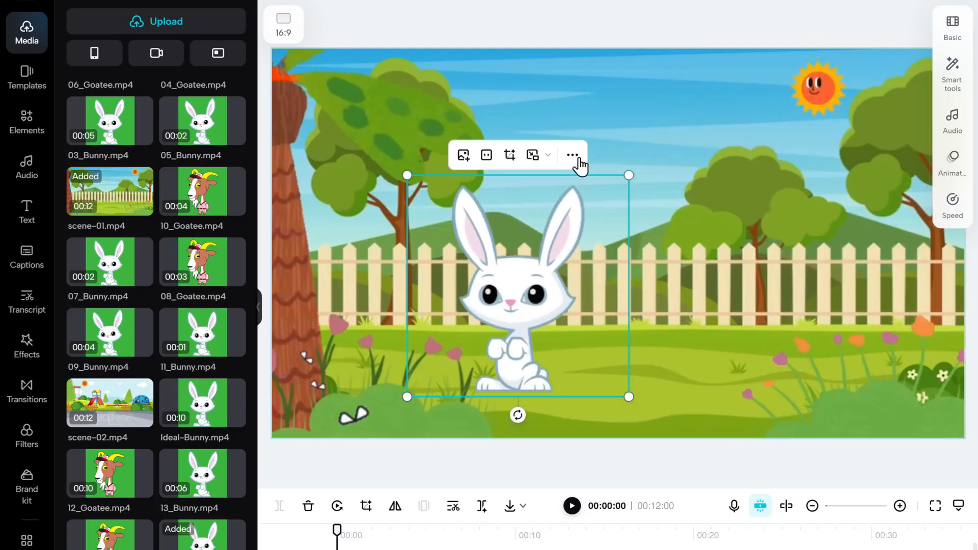
{"action": "left_click", "coordinate": [573, 155]}
{"action": "mouse_move", "coordinate": [605, 403]}
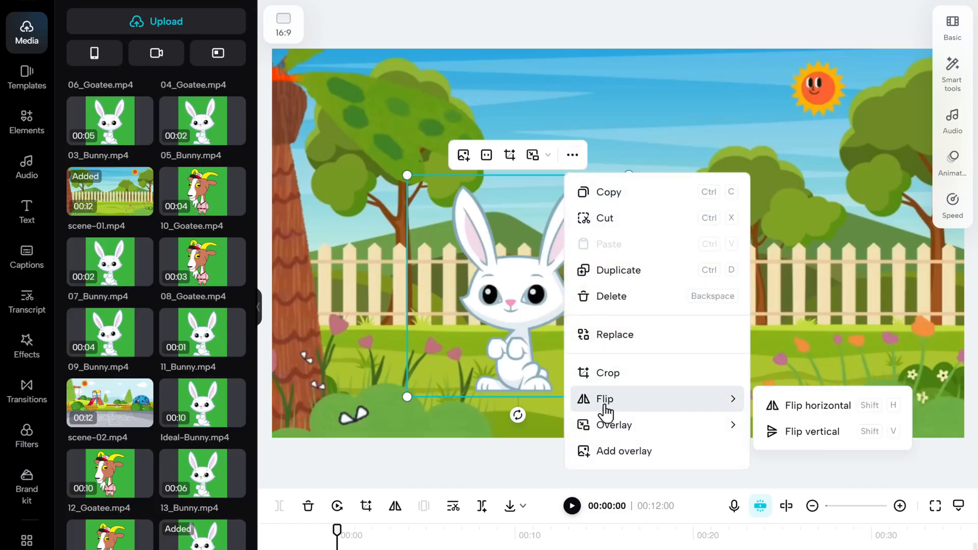
{"action": "left_click", "coordinate": [821, 409]}
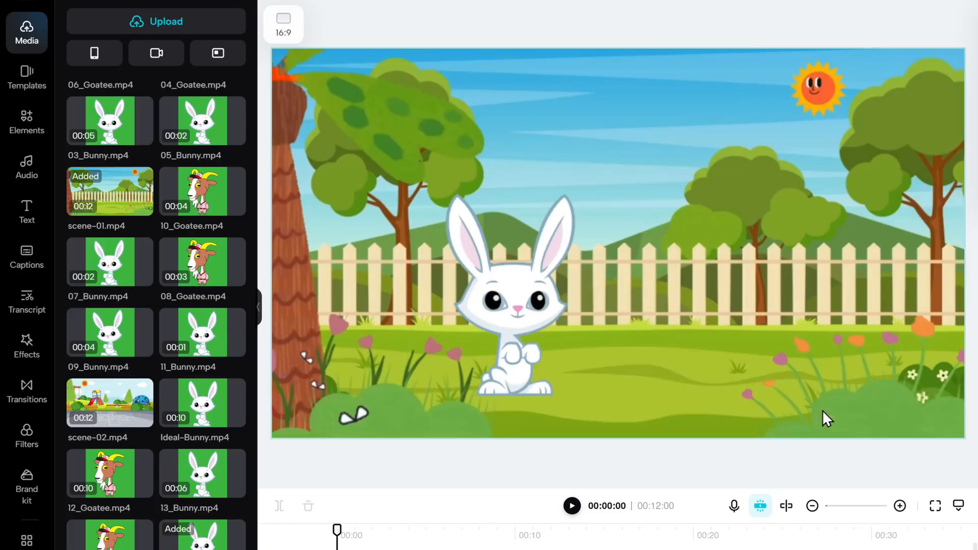
{"action": "left_click", "coordinate": [572, 506]}
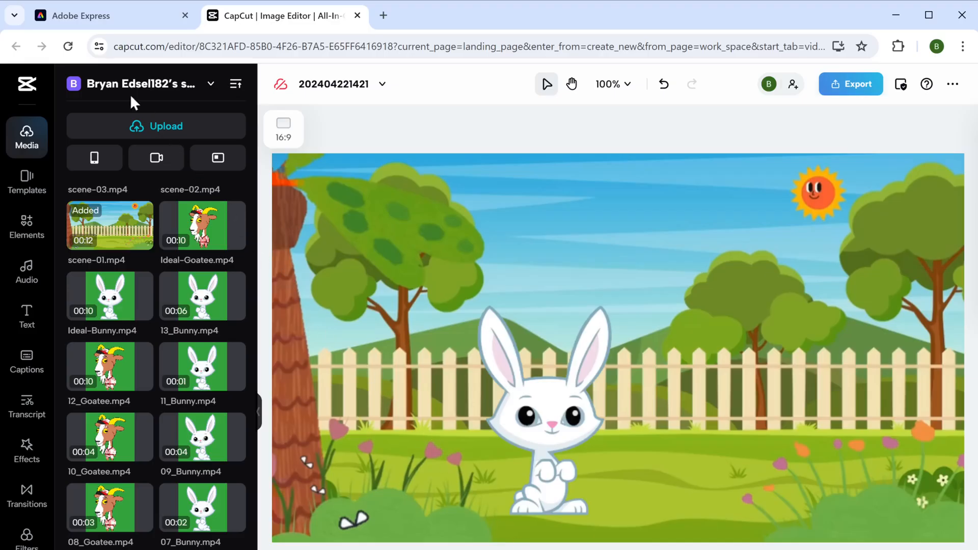
Switch to Adobe Express, choose the GOAT character in Animate from audio, and turn off Enhance speech.
{"action": "left_click", "coordinate": [71, 15]}
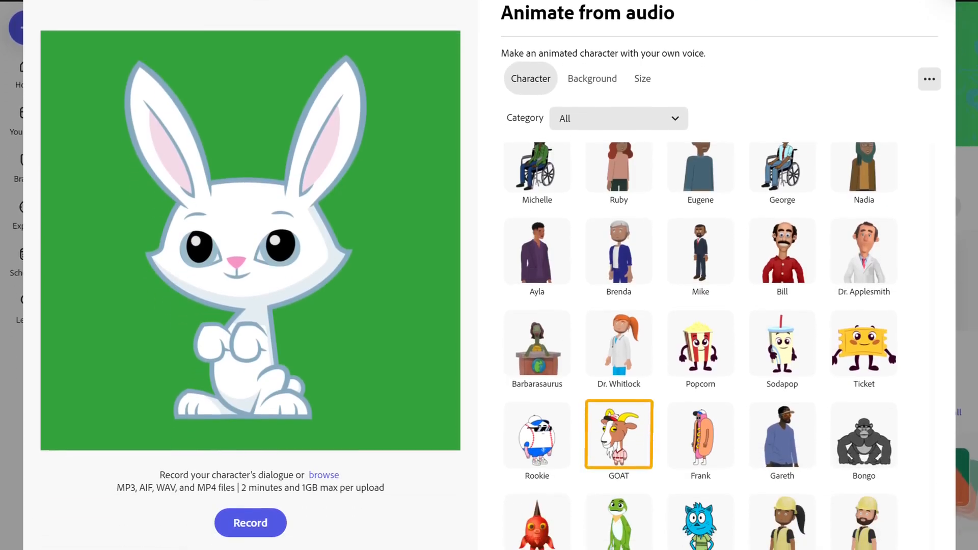
{"action": "left_click", "coordinate": [614, 432]}
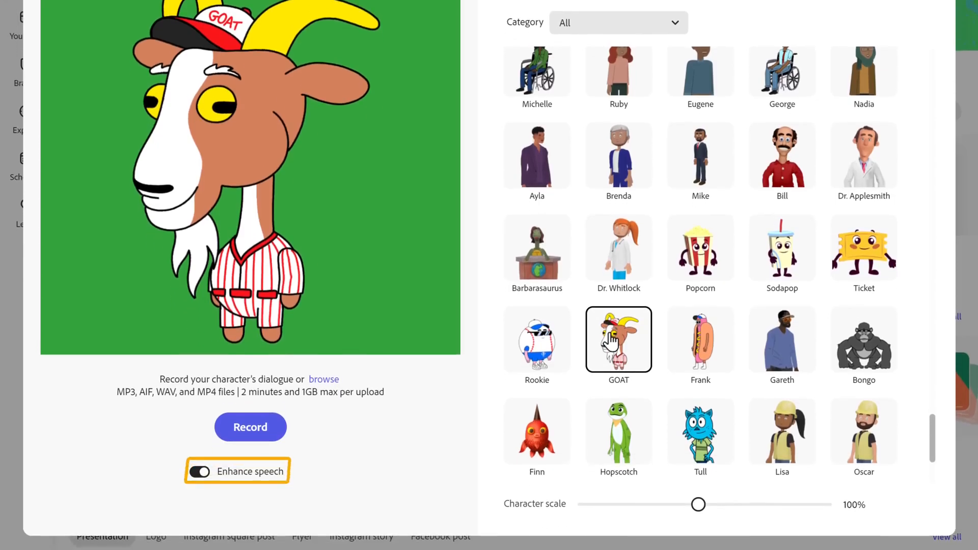
{"action": "left_click", "coordinate": [200, 473]}
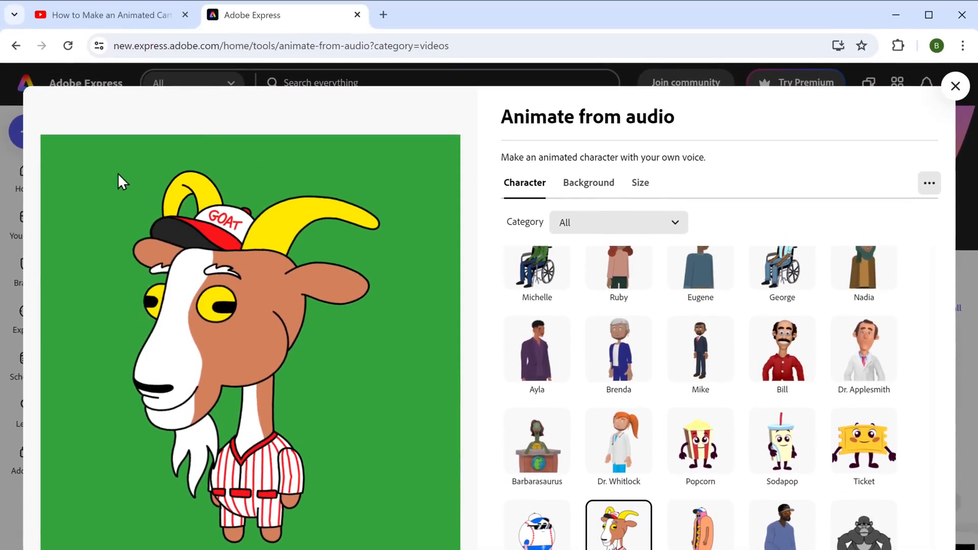
Download the goat silent audio from the link in the YouTube video's description and upload it in Adobe Express to animate the goat.
{"action": "left_click", "coordinate": [90, 21]}
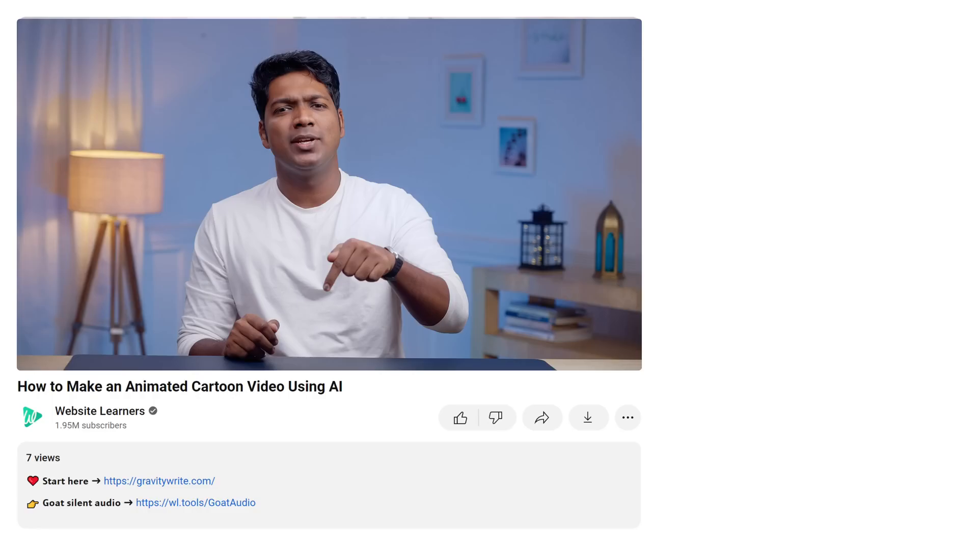
{"action": "left_click", "coordinate": [194, 505]}
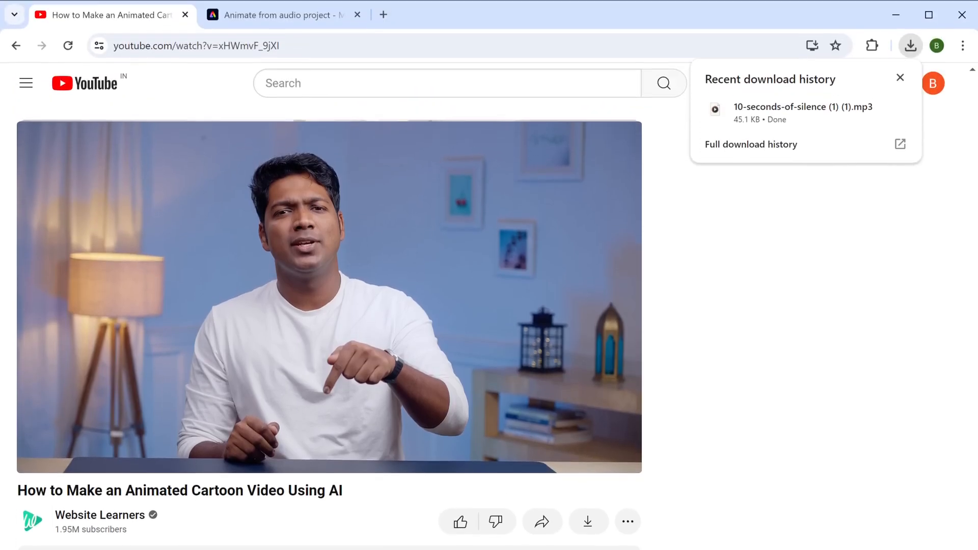
{"action": "left_click", "coordinate": [287, 20]}
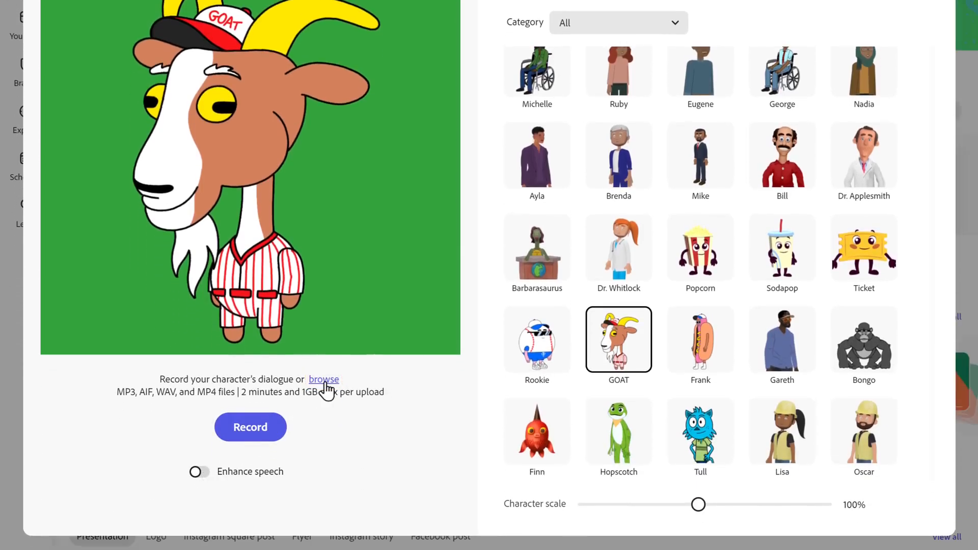
{"action": "left_click", "coordinate": [324, 381]}
{"action": "double_click", "coordinate": [101, 345]}
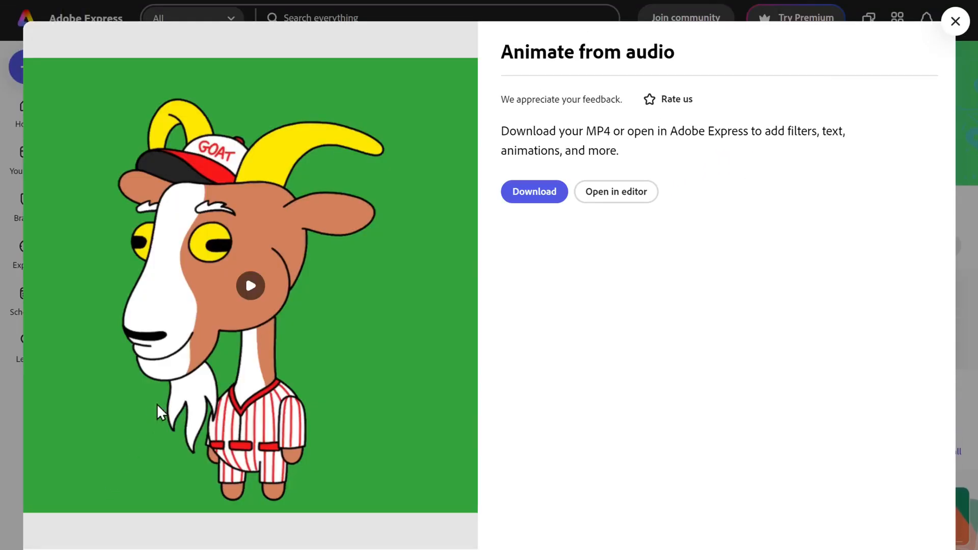
Play the generated goat animation and download it as an MP4.
{"action": "left_click", "coordinate": [249, 287]}
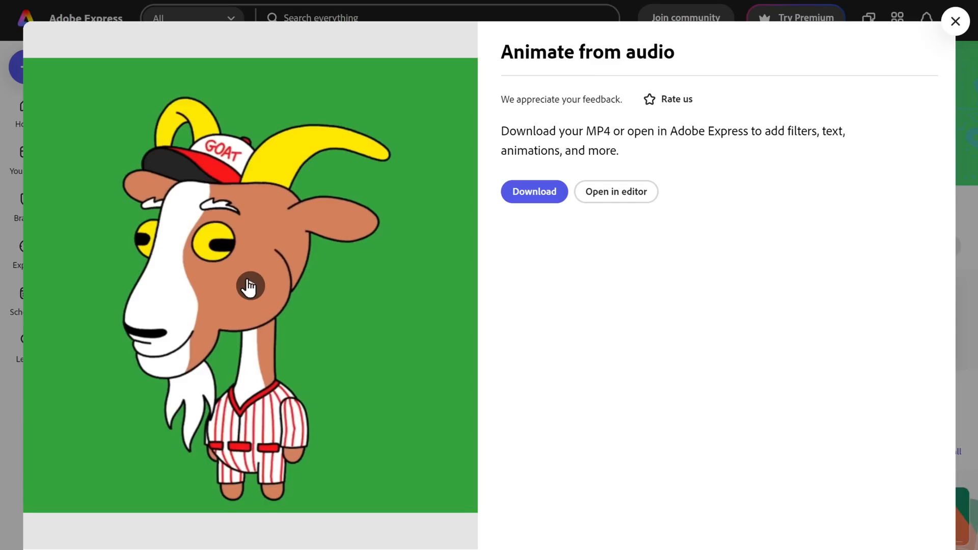
{"action": "key", "text": "Tab"}
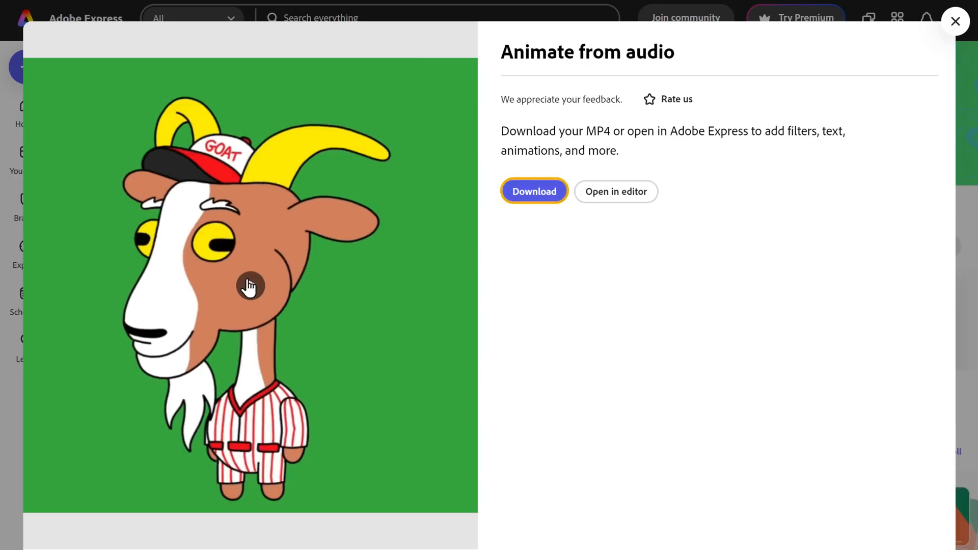
{"action": "left_click", "coordinate": [532, 203]}
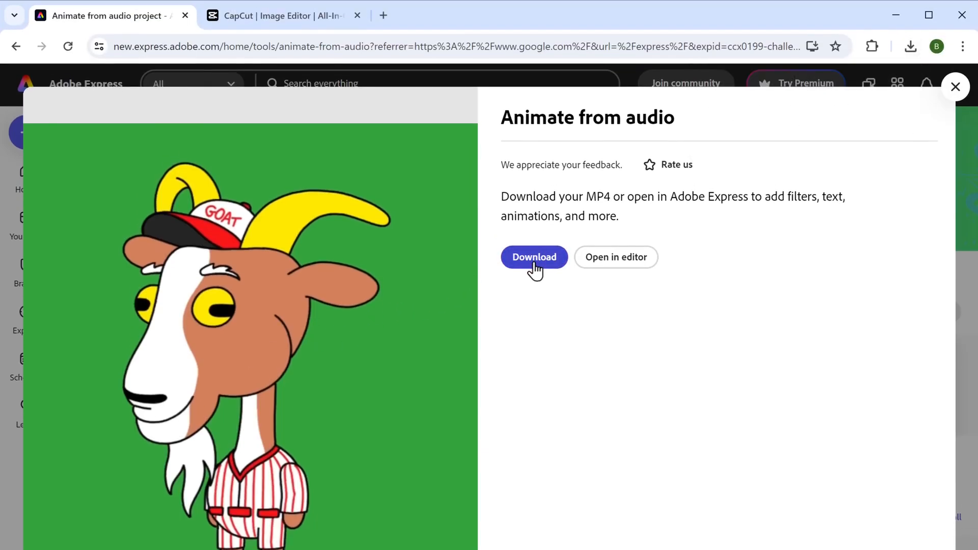
Switch to CapCut and place Ideal-Goatee.mp4 in the scene on the grass, facing the bunny.
{"action": "left_click", "coordinate": [269, 21]}
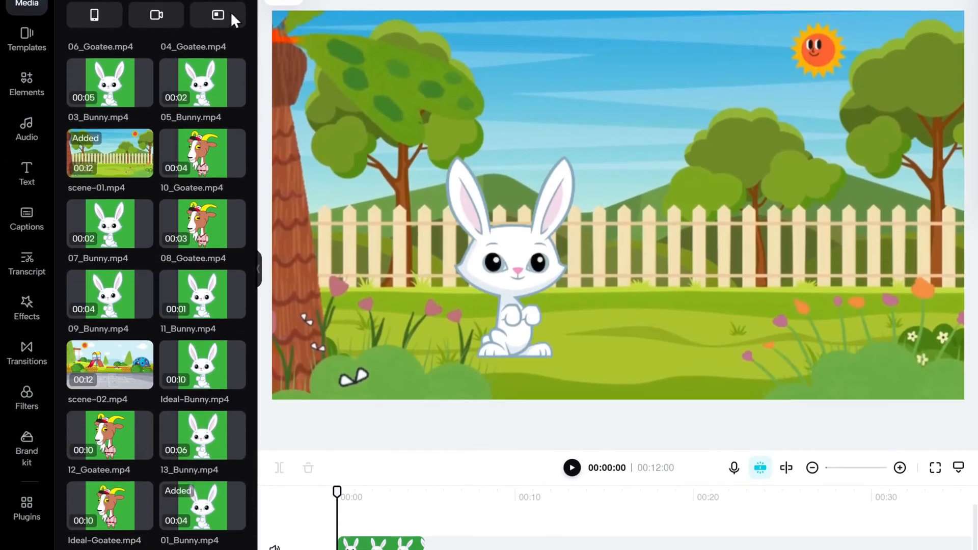
{"action": "left_click_drag", "start_coordinate": [110, 505], "coordinate": [663, 306]}
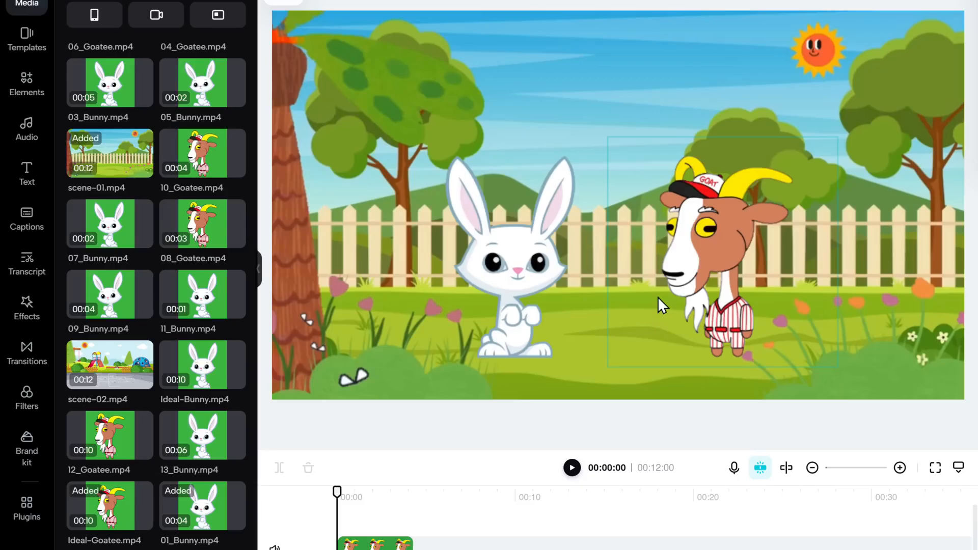
Line up the remaining dialogue and idle clips of the bunny and goat over both scenes in the timeline and play the assembled video.
{"action": "left_click", "coordinate": [571, 468]}
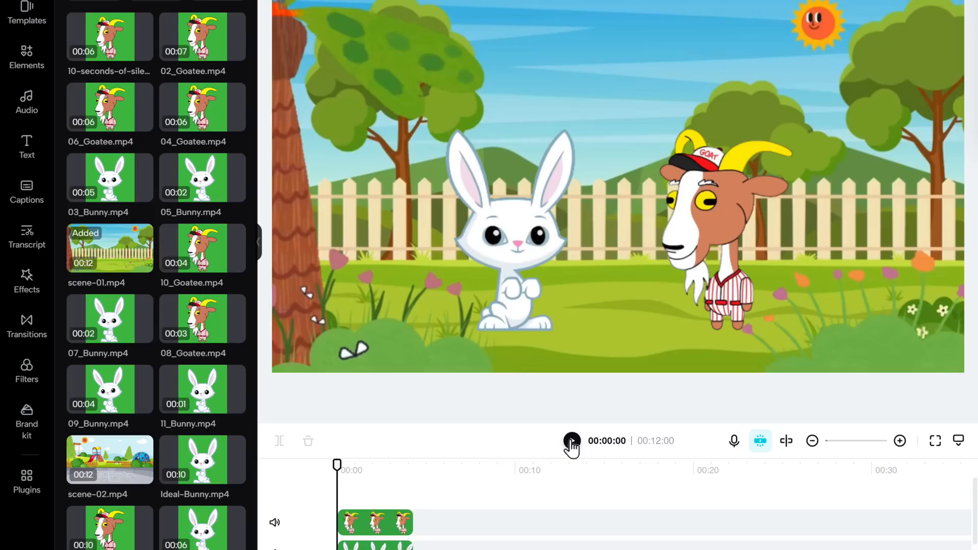
{"action": "left_click_drag", "start_coordinate": [232, 44], "coordinate": [416, 525]}
{"action": "left_click_drag", "start_coordinate": [202, 461], "coordinate": [459, 328]}
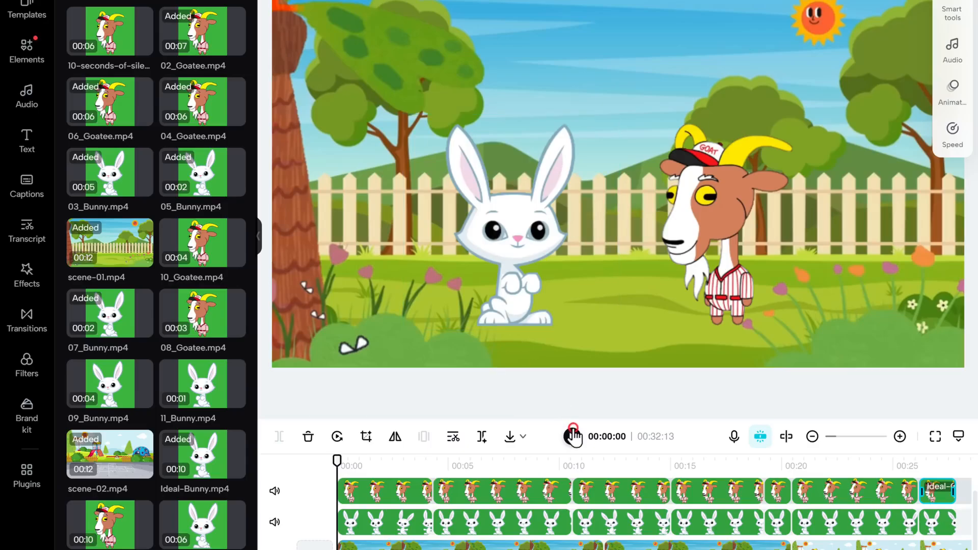
{"action": "left_click", "coordinate": [573, 436]}
Search the music library for "Birds chirping", preview the BCD Studio track, and lay it repeatedly under the scenes in the timeline.
{"action": "left_click", "coordinate": [26, 107]}
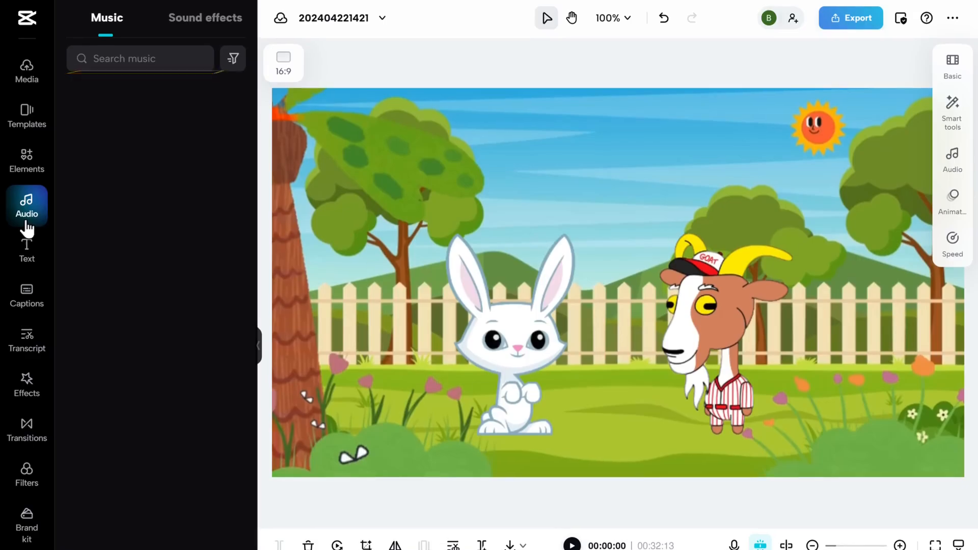
{"action": "left_click", "coordinate": [126, 58]}
{"action": "type", "text": "Birds chirping"}
{"action": "key", "text": "Return"}
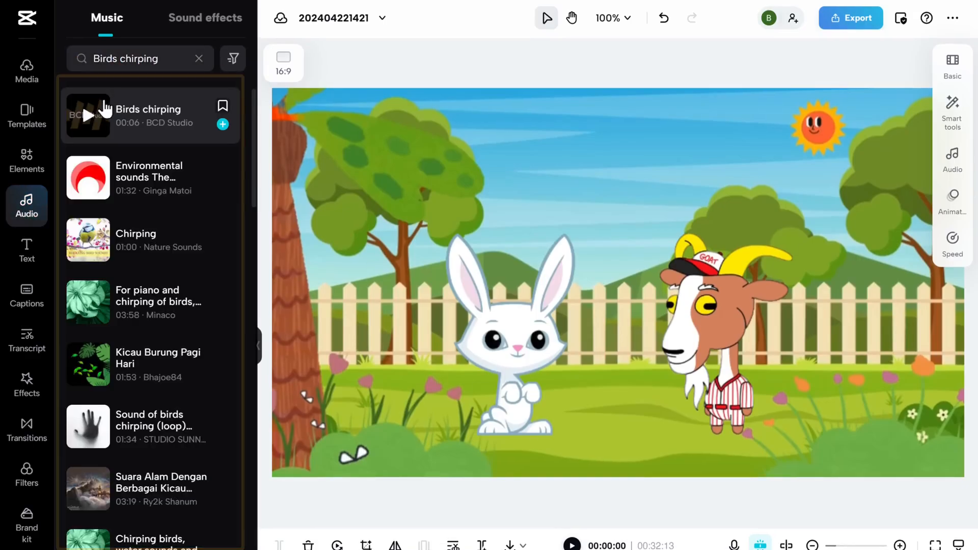
{"action": "left_click", "coordinate": [90, 117]}
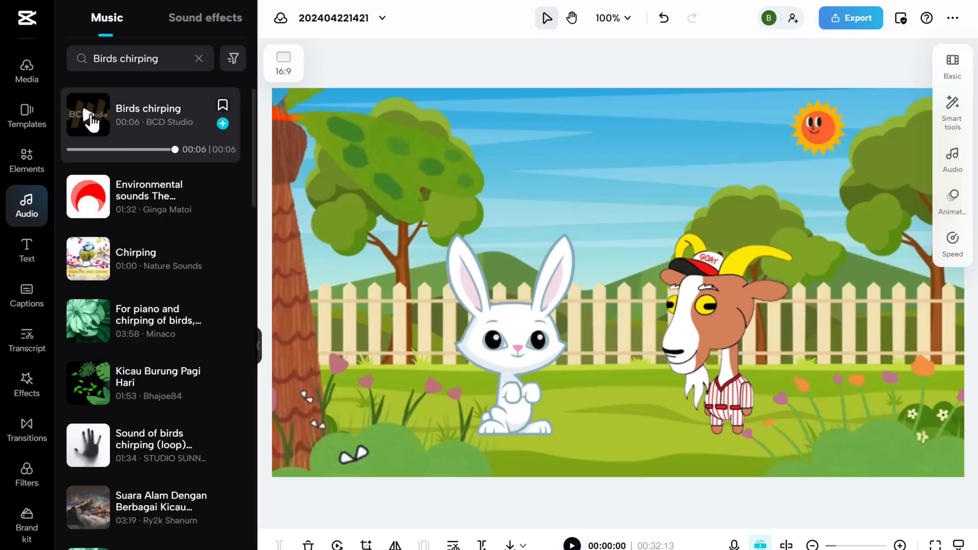
{"action": "left_click_drag", "start_coordinate": [90, 116], "coordinate": [138, 223]}
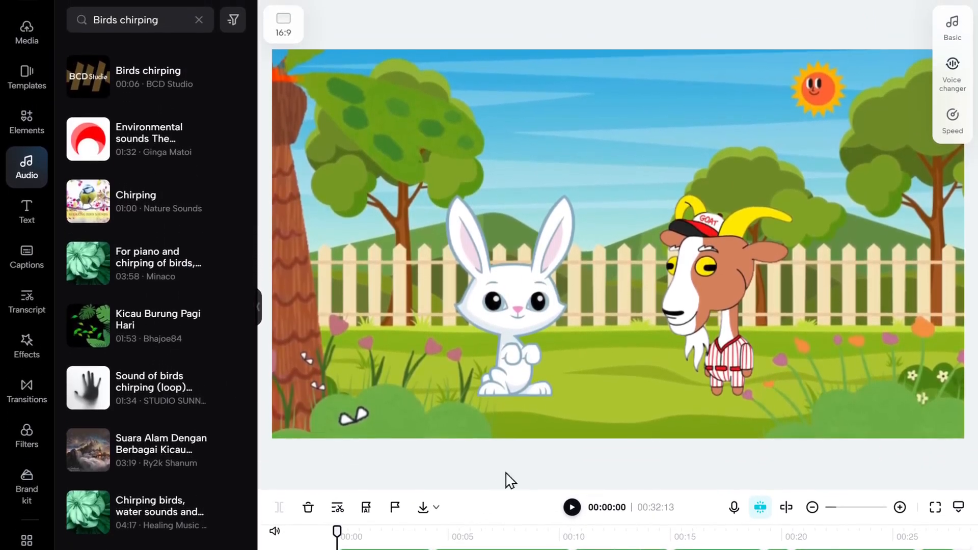
Adjust the volume of the birds chirping audio and play back the video to check it.
{"action": "left_click", "coordinate": [952, 30]}
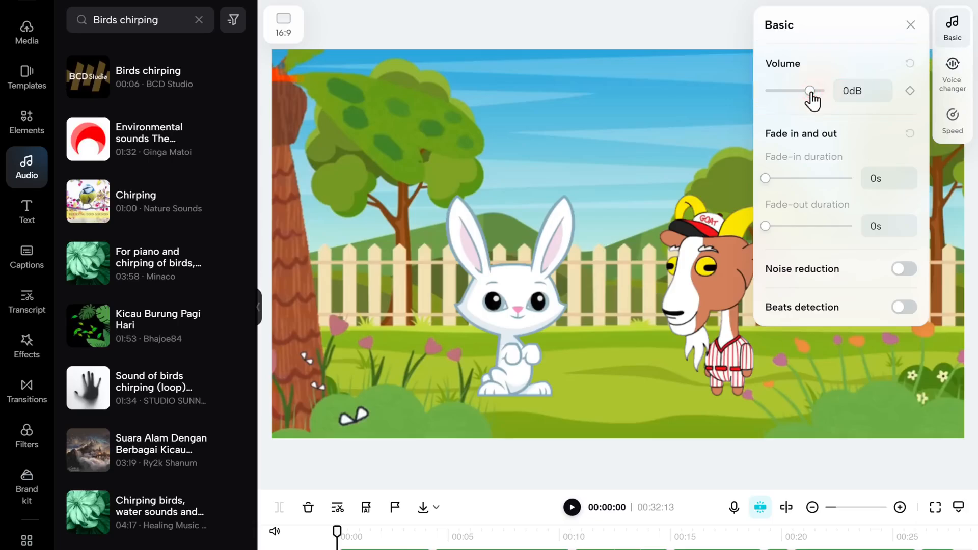
{"action": "key", "text": "Escape"}
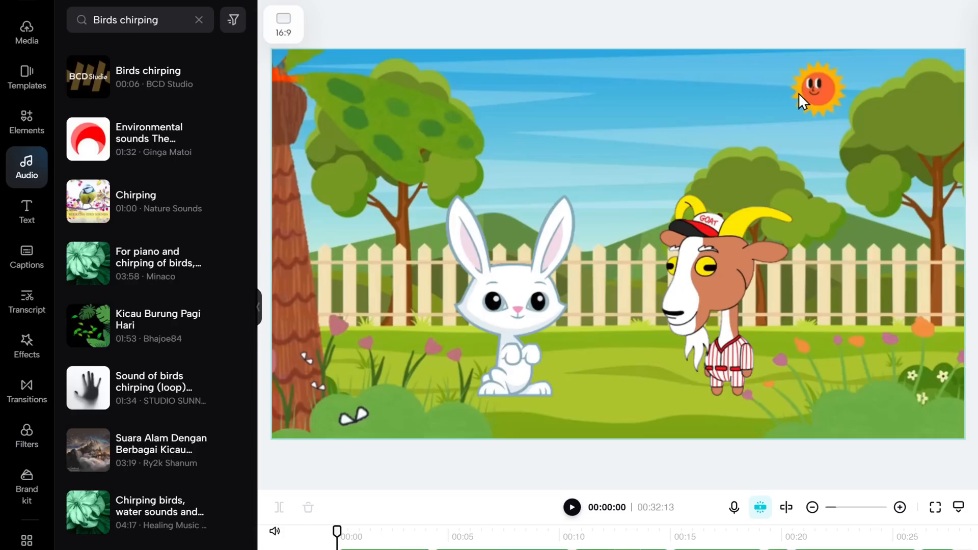
{"action": "left_click", "coordinate": [572, 507]}
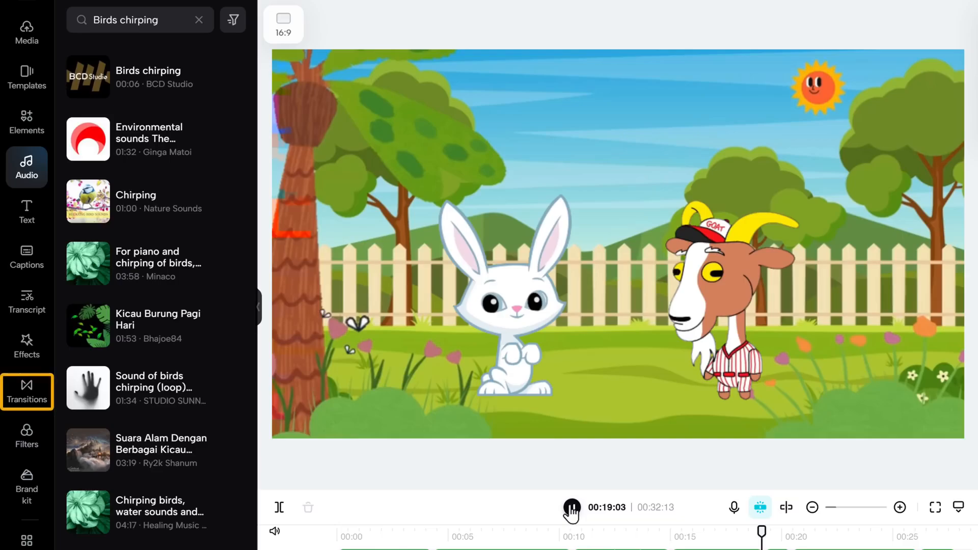
{"action": "left_click", "coordinate": [572, 507]}
Add a Black Fade transition at the cut between the garden scene and the playground scene.
{"action": "left_click", "coordinate": [24, 402]}
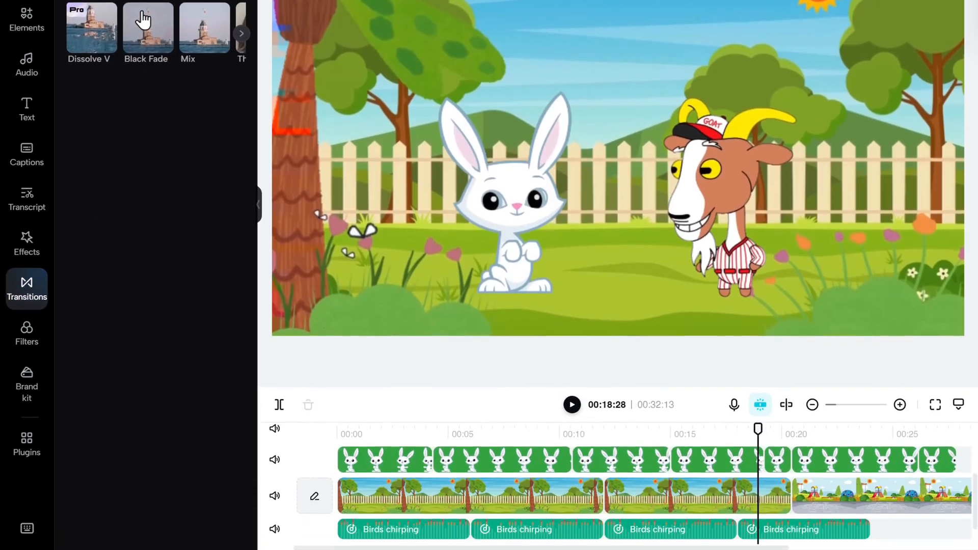
{"action": "left_click_drag", "start_coordinate": [143, 118], "coordinate": [228, 178]}
{"action": "left_click_drag", "start_coordinate": [227, 75], "coordinate": [791, 494]}
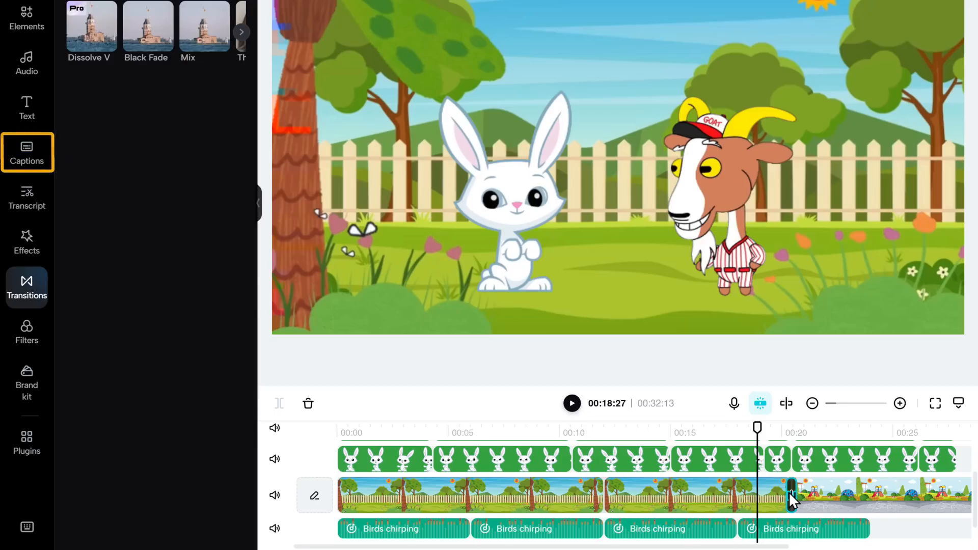
Generate auto captions for the video with English (US) as the spoken language.
{"action": "left_click", "coordinate": [27, 166]}
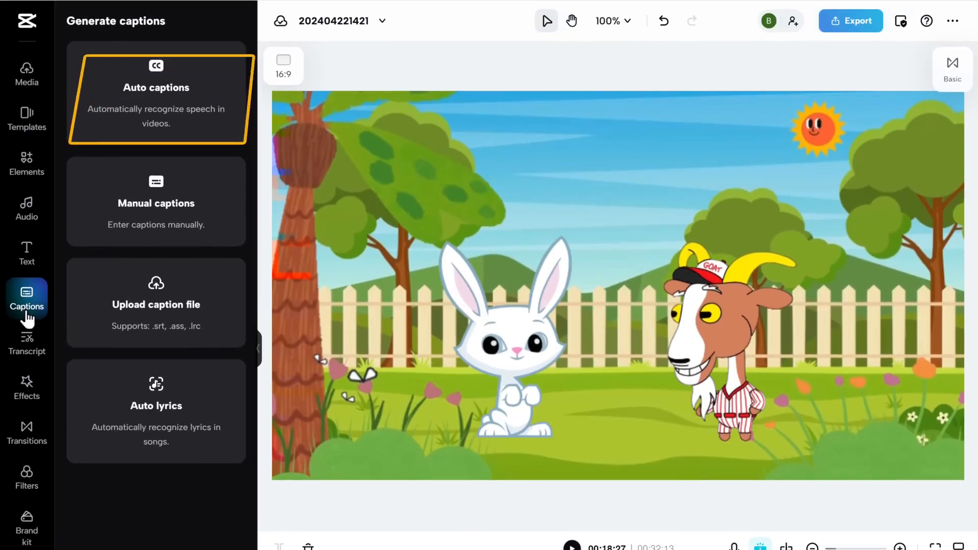
{"action": "left_click", "coordinate": [138, 90]}
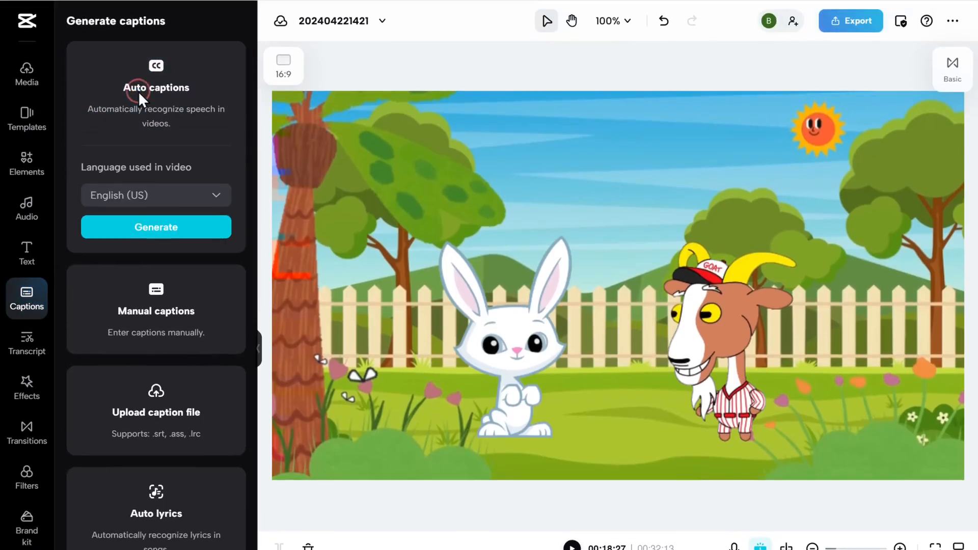
{"action": "left_click", "coordinate": [149, 232]}
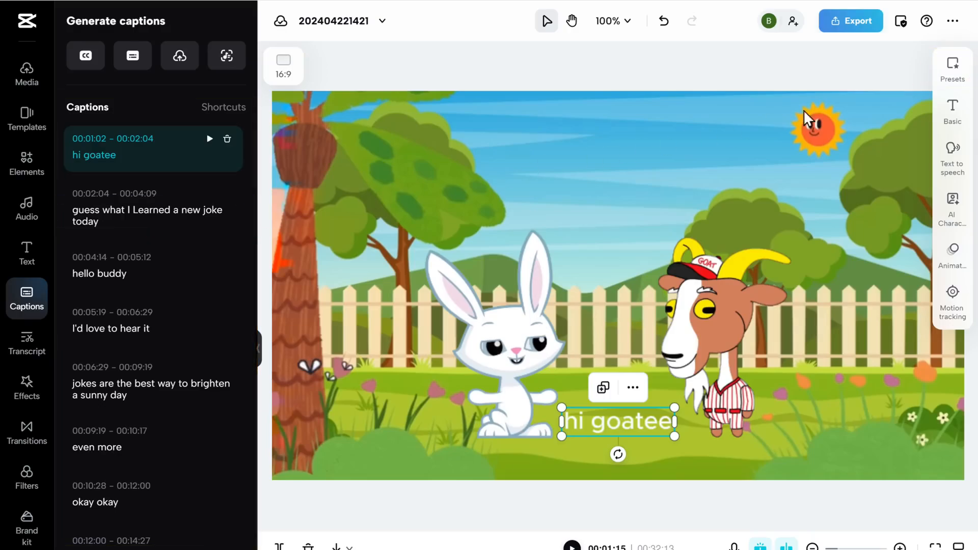
Give the captions white, black-outlined text with an animated green word highlight and move them down to the lower edge of the frame.
{"action": "left_click", "coordinate": [953, 81]}
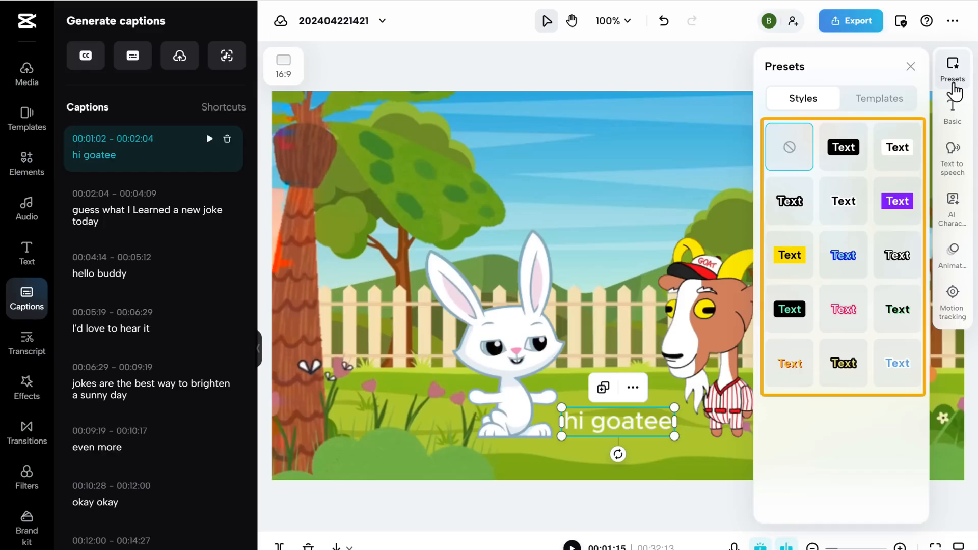
{"action": "left_click", "coordinate": [898, 271]}
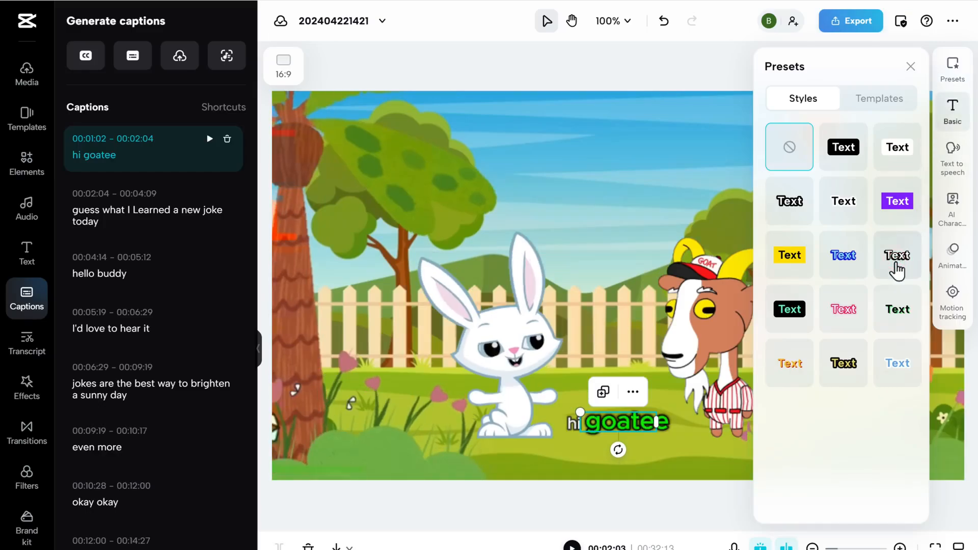
{"action": "left_click", "coordinate": [953, 270]}
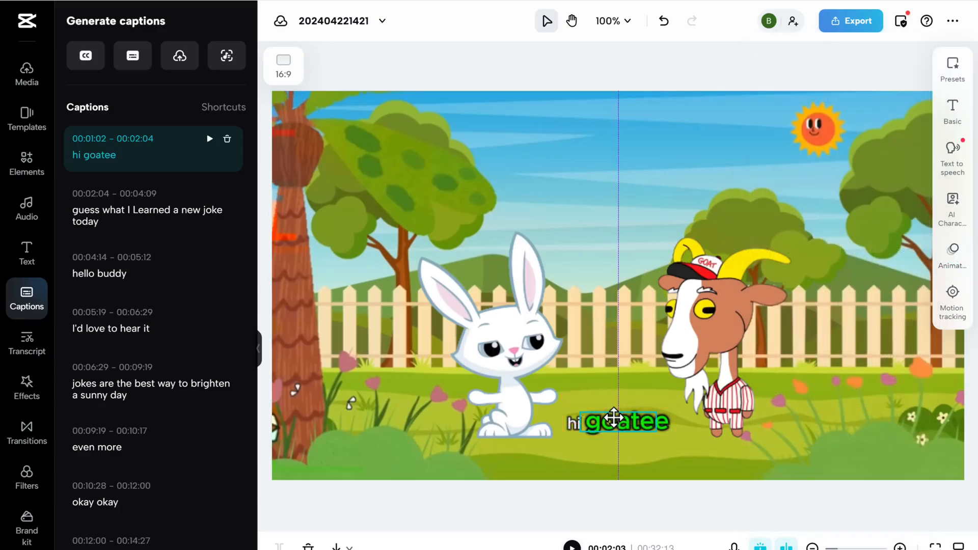
{"action": "left_click_drag", "start_coordinate": [614, 418], "coordinate": [615, 448]}
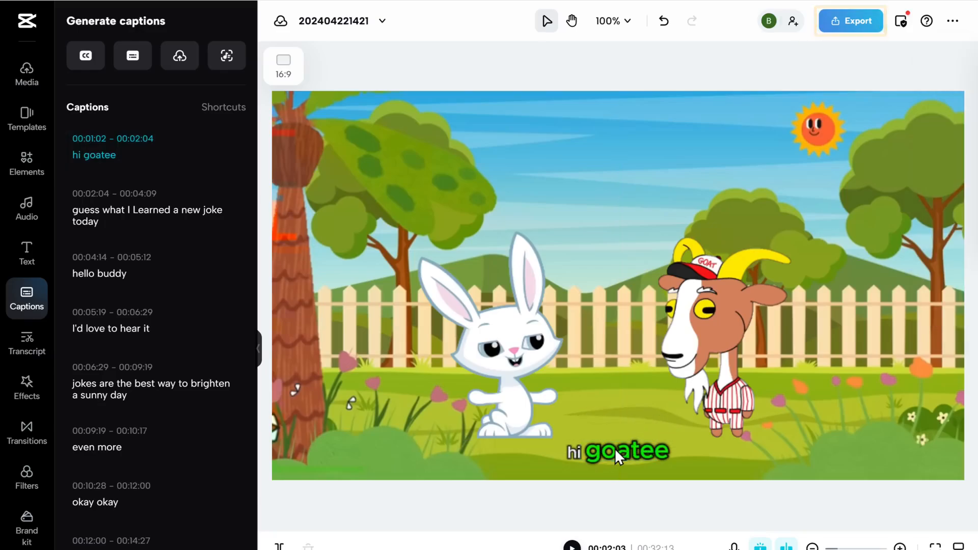
Export the video for download as "Giggles with Bunny & Goatee" at 4k resolution and open the downloaded file.
{"action": "left_click", "coordinate": [852, 23]}
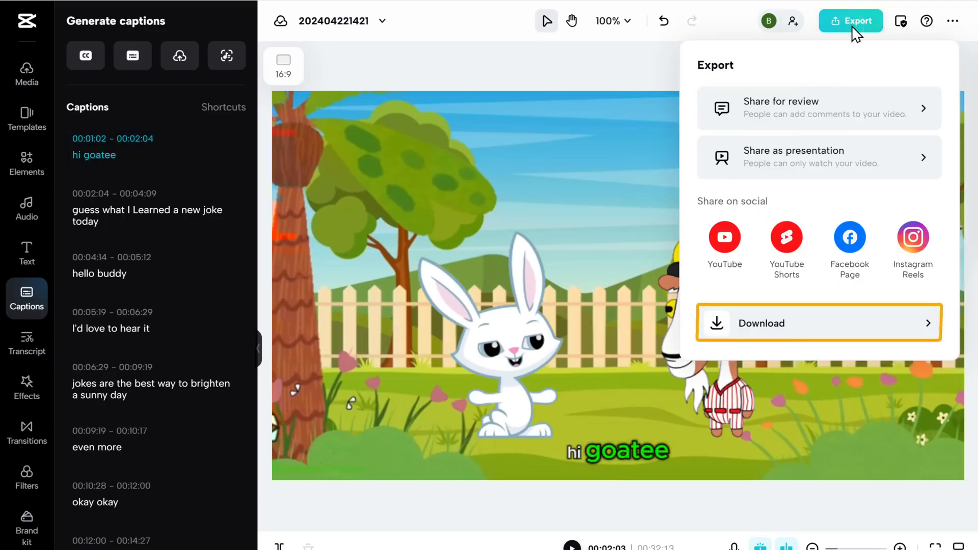
{"action": "left_click", "coordinate": [764, 326]}
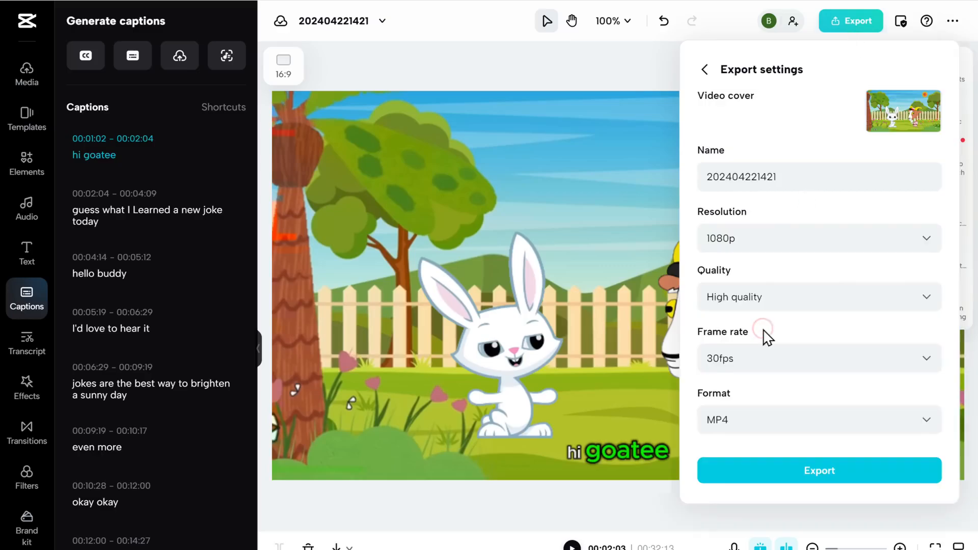
{"action": "left_click", "coordinate": [782, 177]}
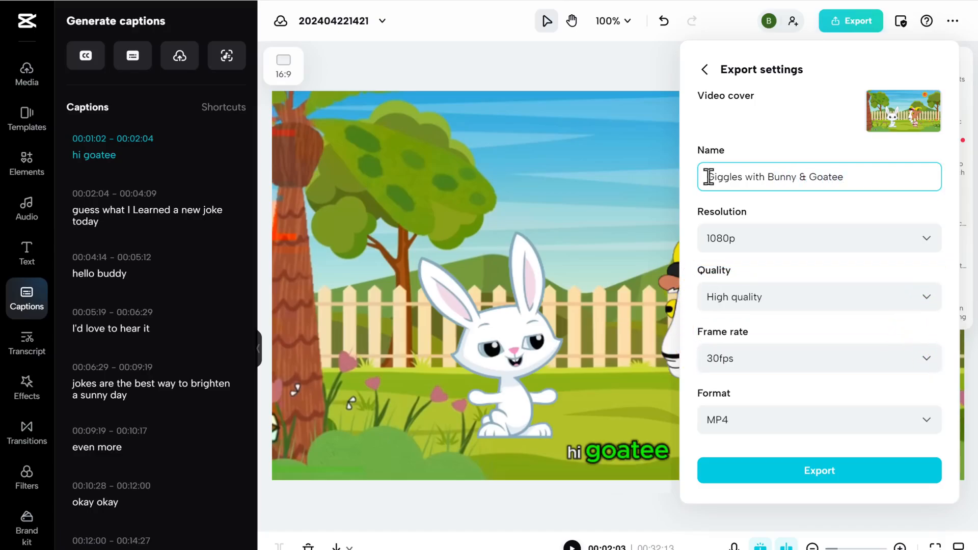
{"action": "left_click", "coordinate": [720, 243]}
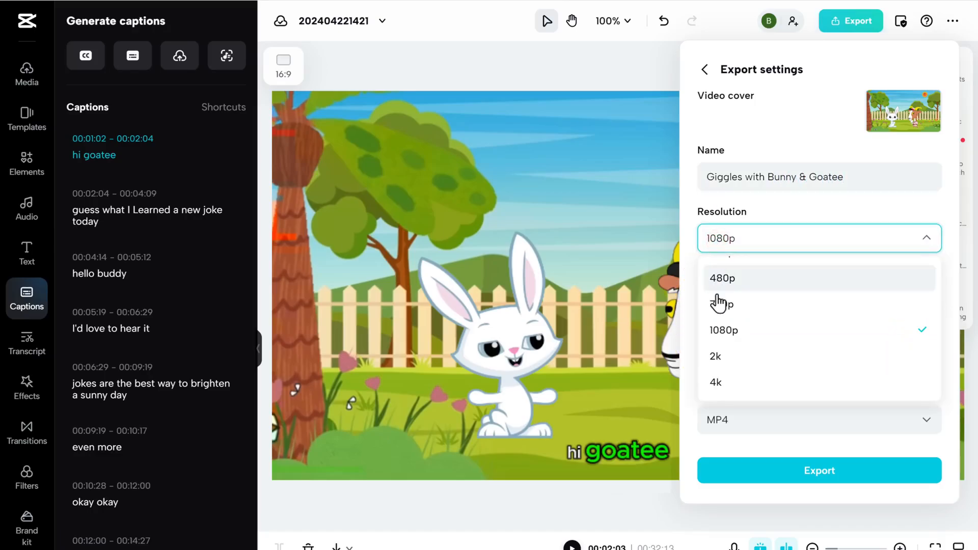
{"action": "left_click", "coordinate": [718, 385]}
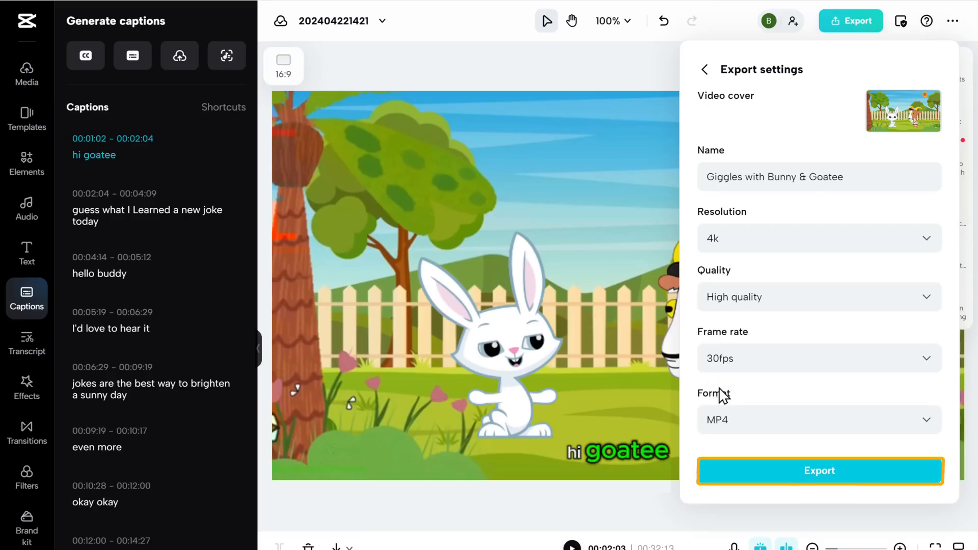
{"action": "left_click", "coordinate": [814, 479]}
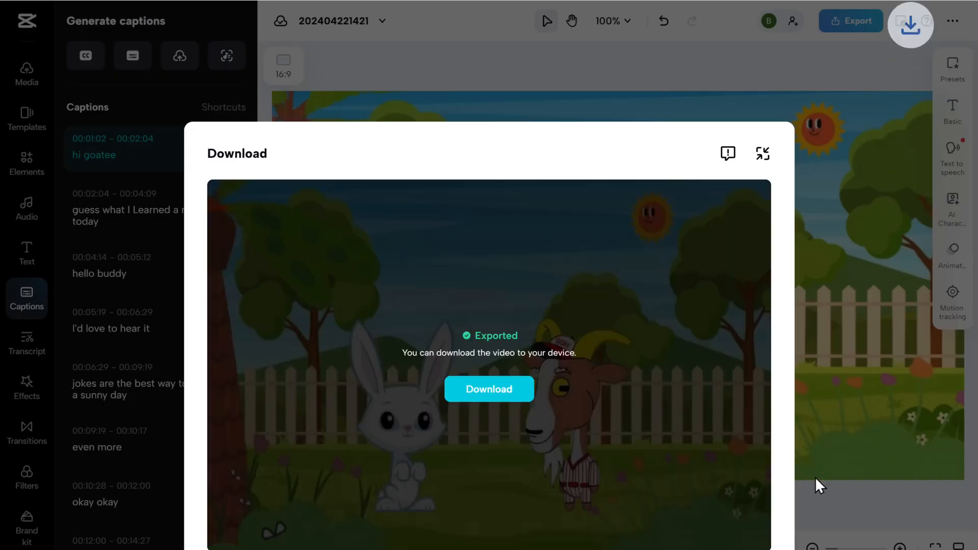
{"action": "left_click", "coordinate": [804, 20]}
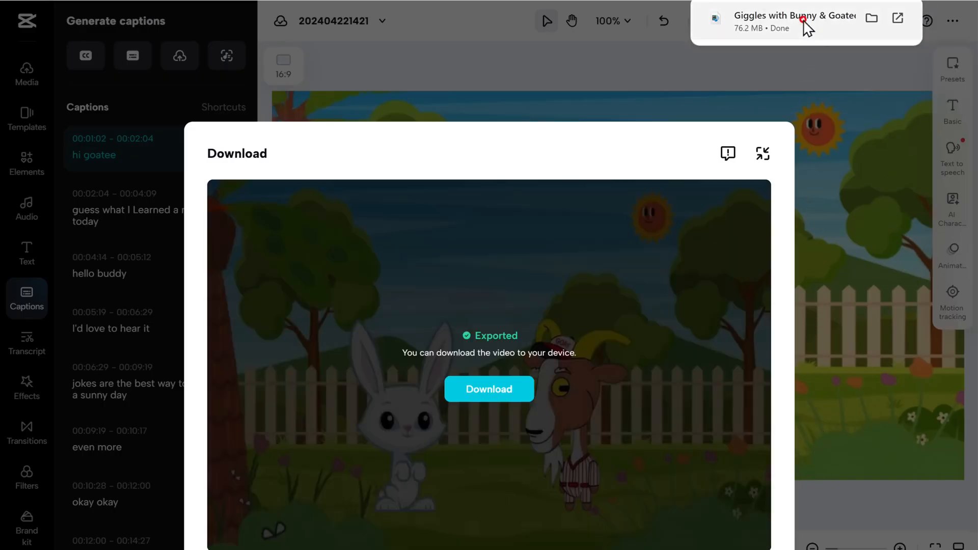